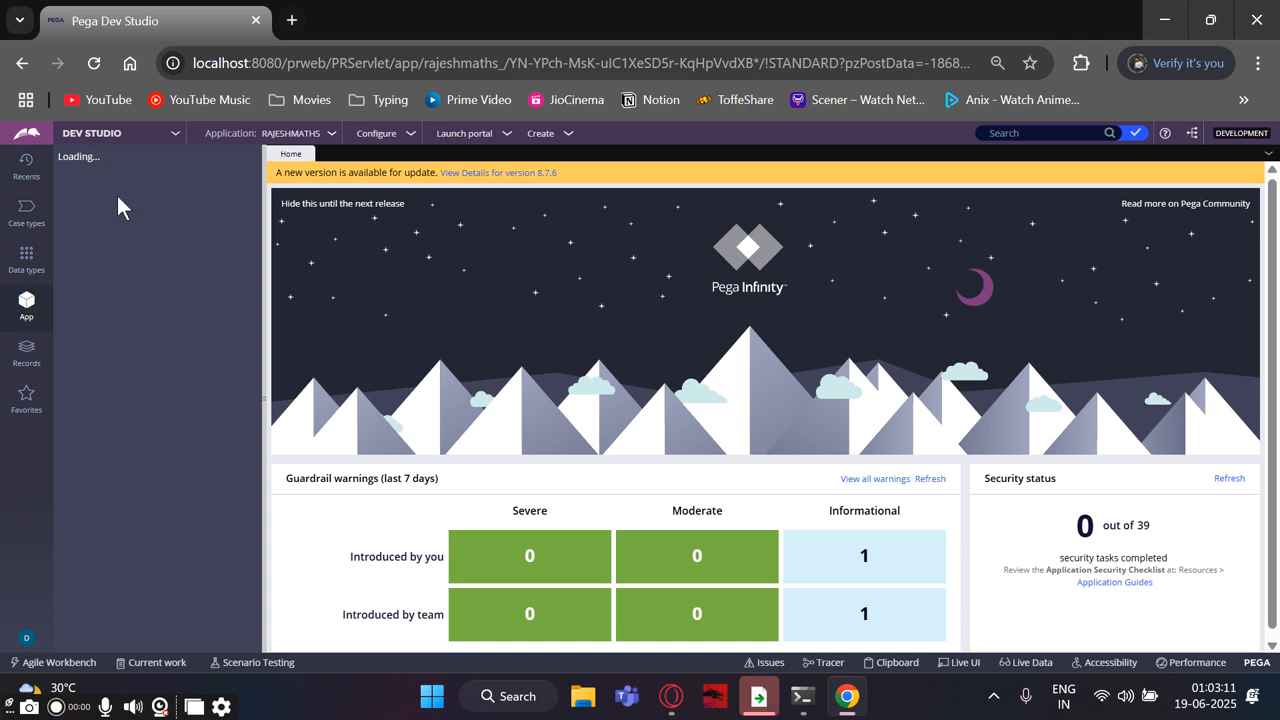
Open the CollectStudentdata flow under the Process category of the RAJE-RAJESHMA-Work class
click(113, 234)
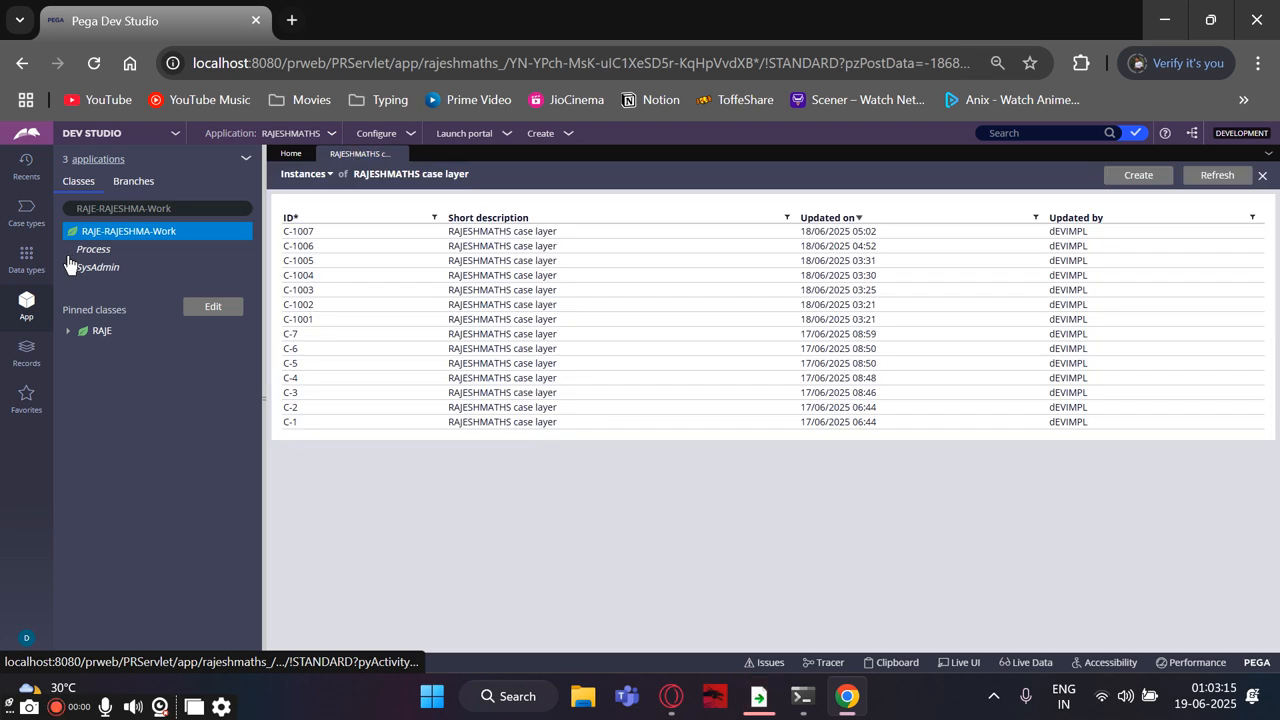
click(84, 255)
click(97, 270)
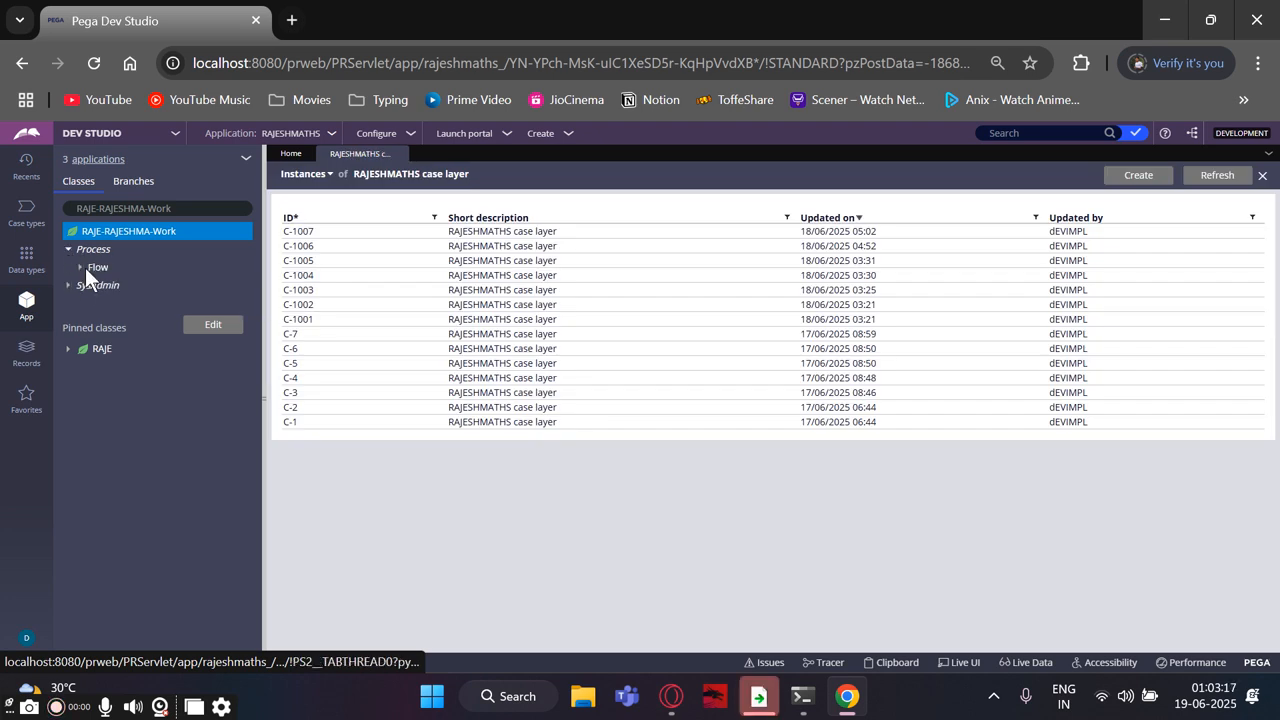
click(145, 287)
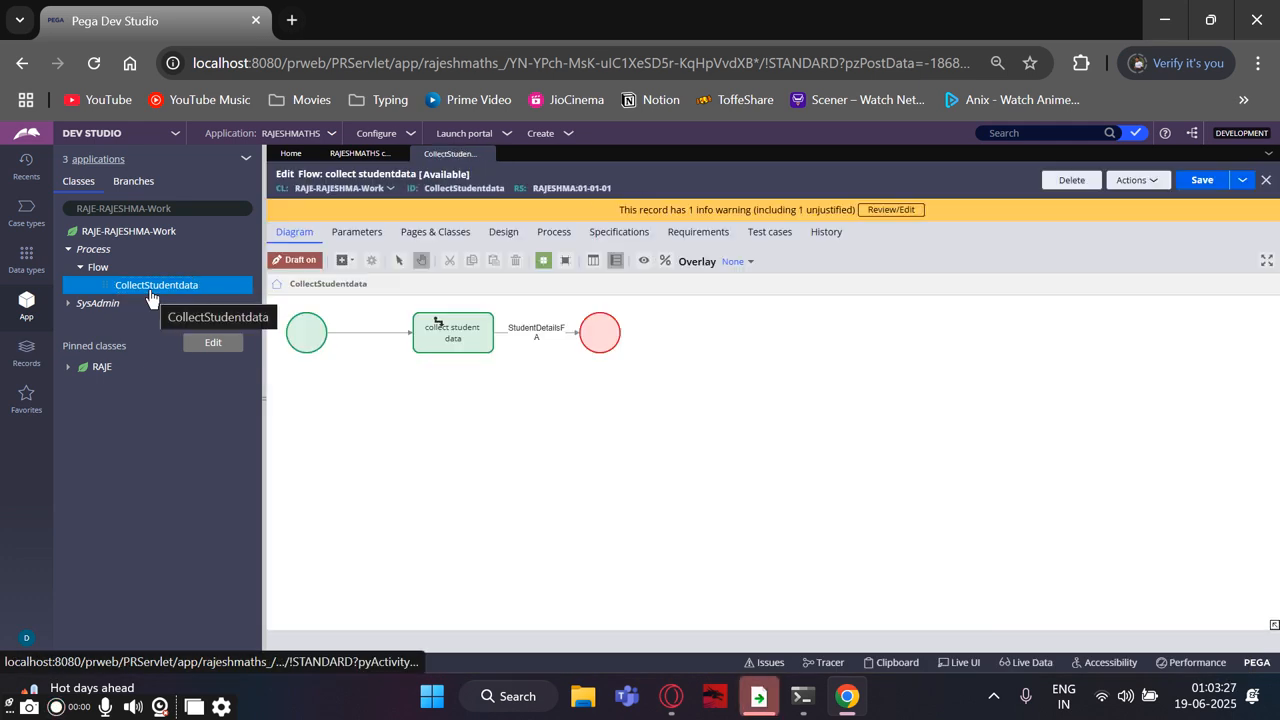
Set the work parties in the flow's process case creation settings to the Work-Cover- Default rule and save the flow
click(552, 236)
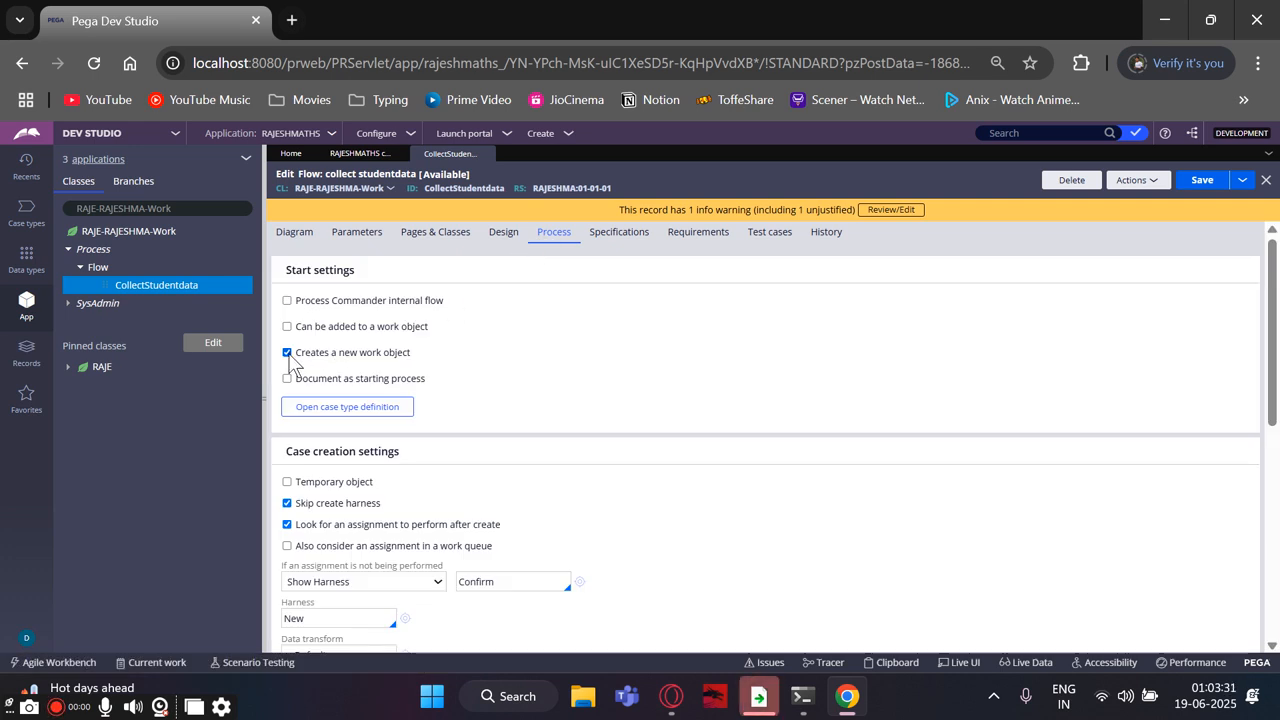
scroll(310, 400, down, 3)
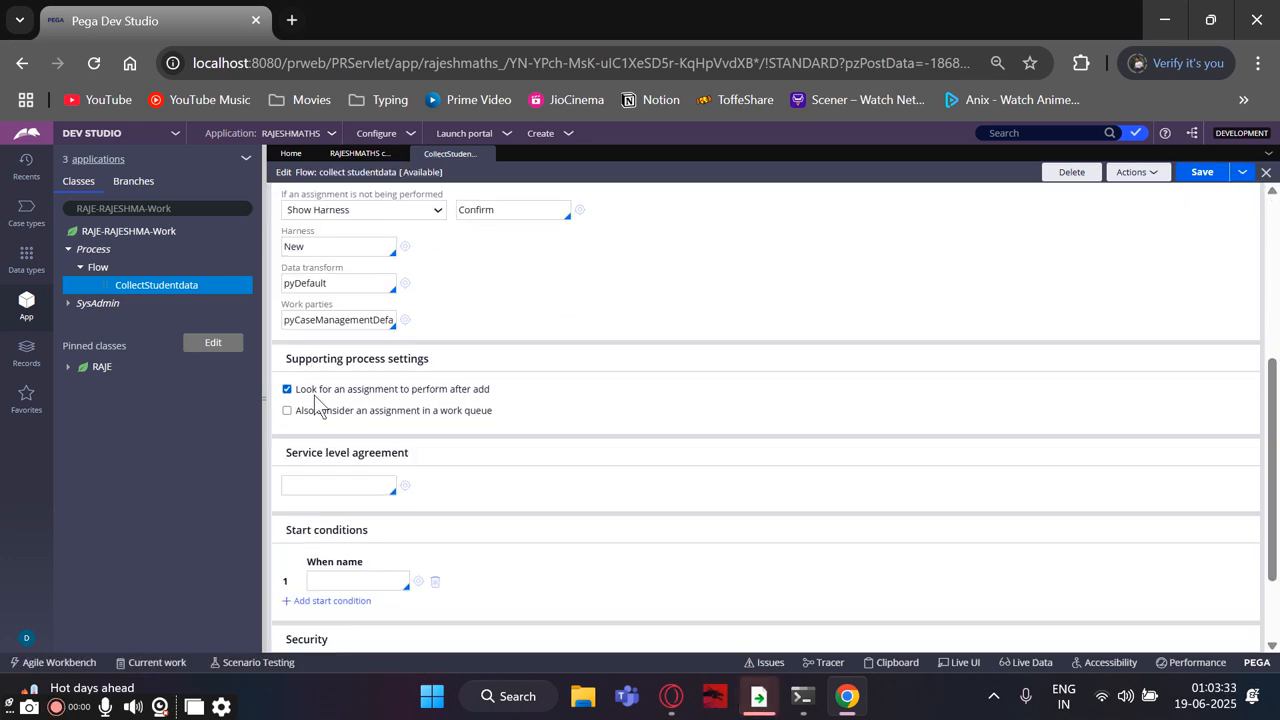
scroll(315, 405, up, 2)
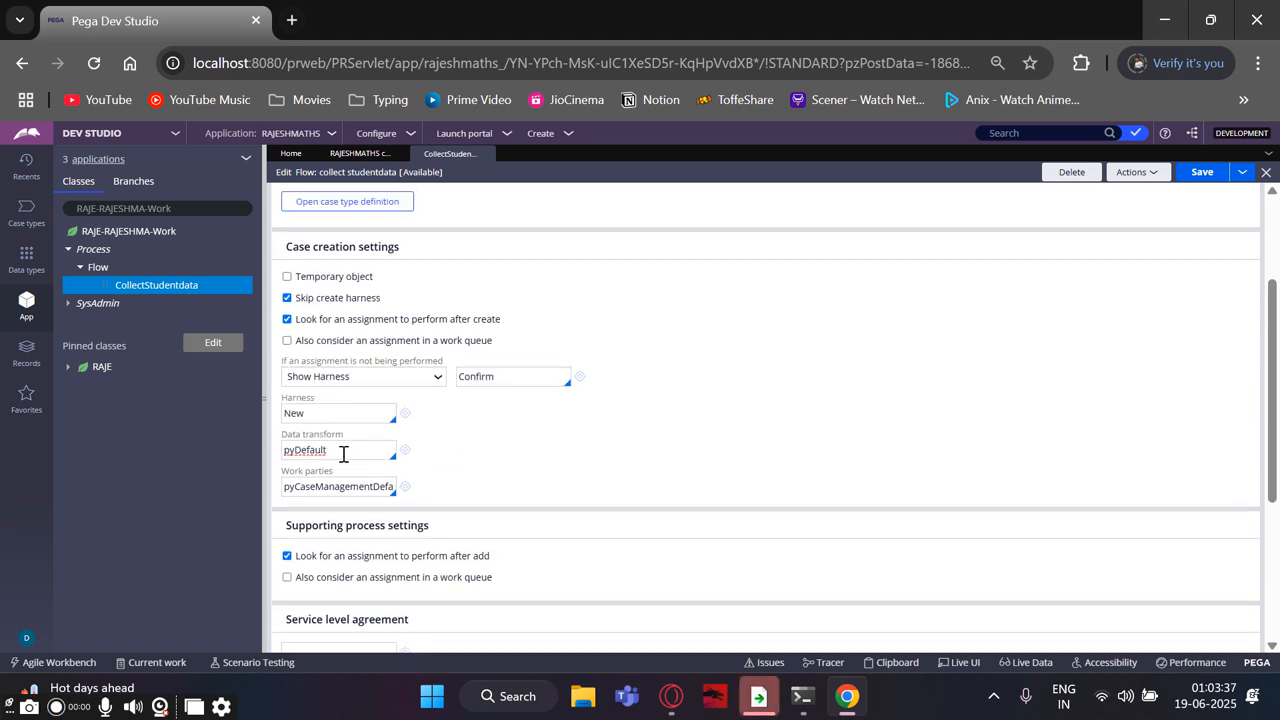
click(358, 484)
scroll(358, 482, down, 2)
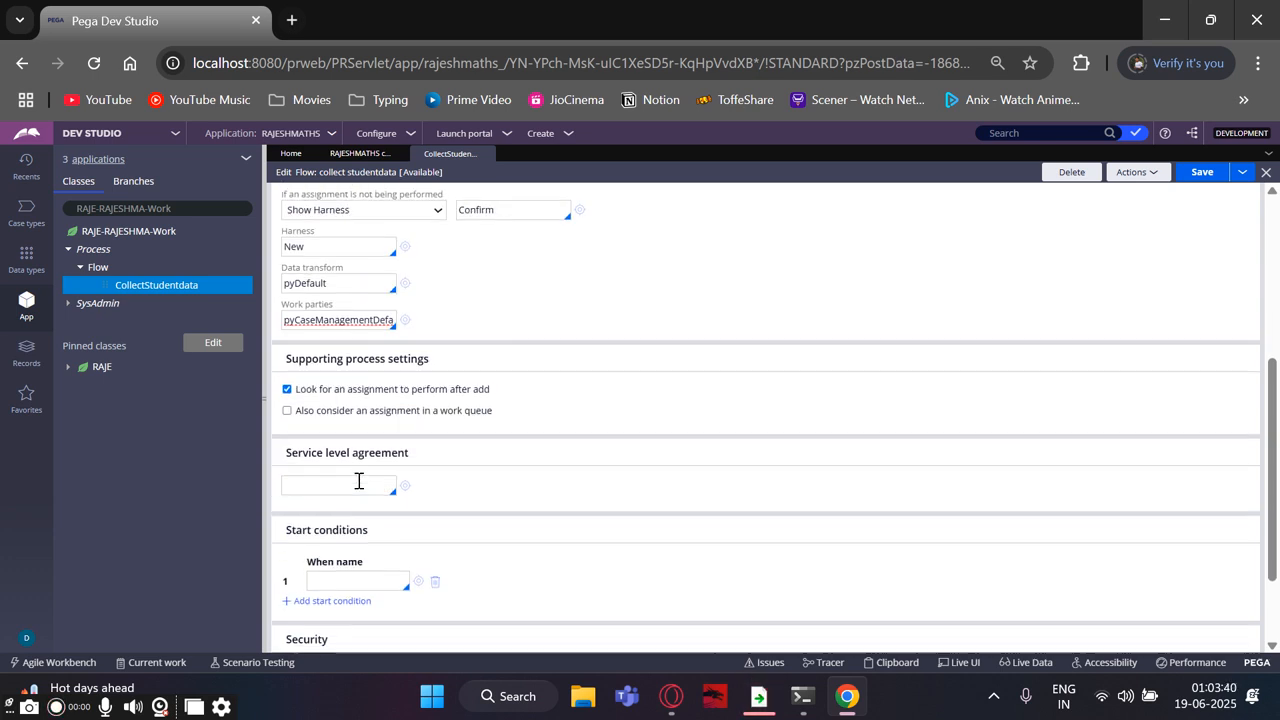
click(375, 318)
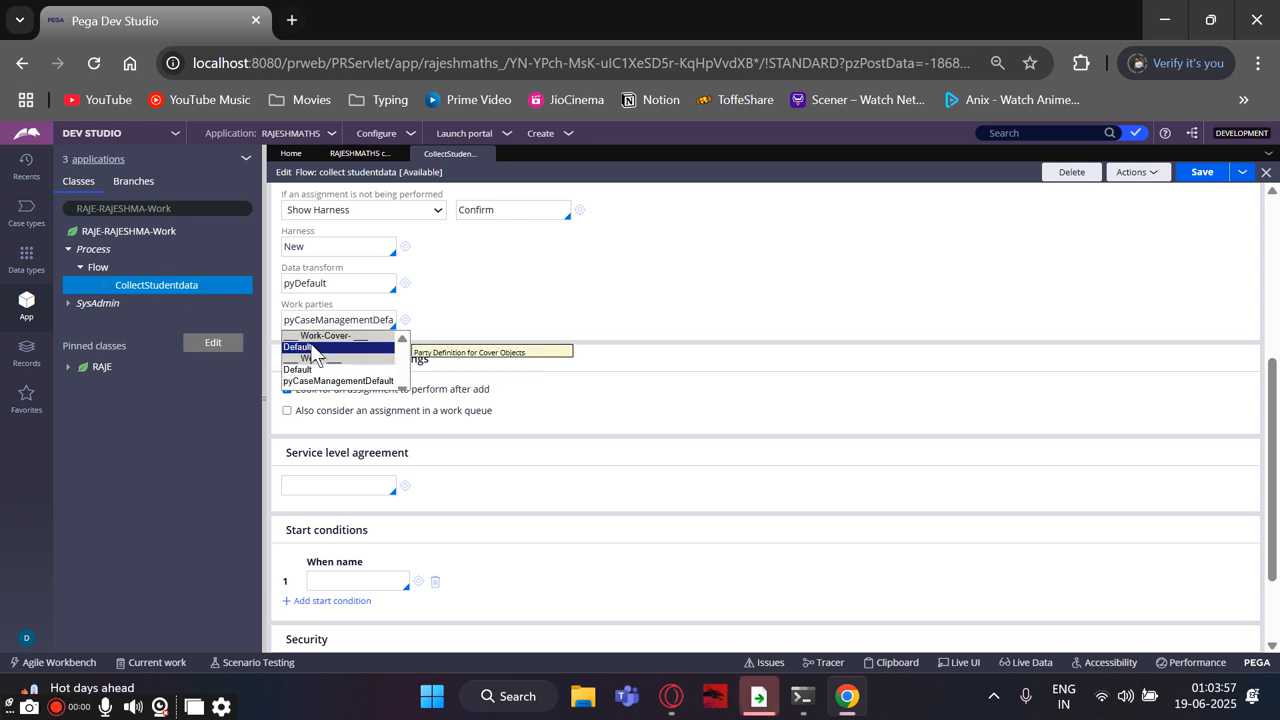
click(302, 349)
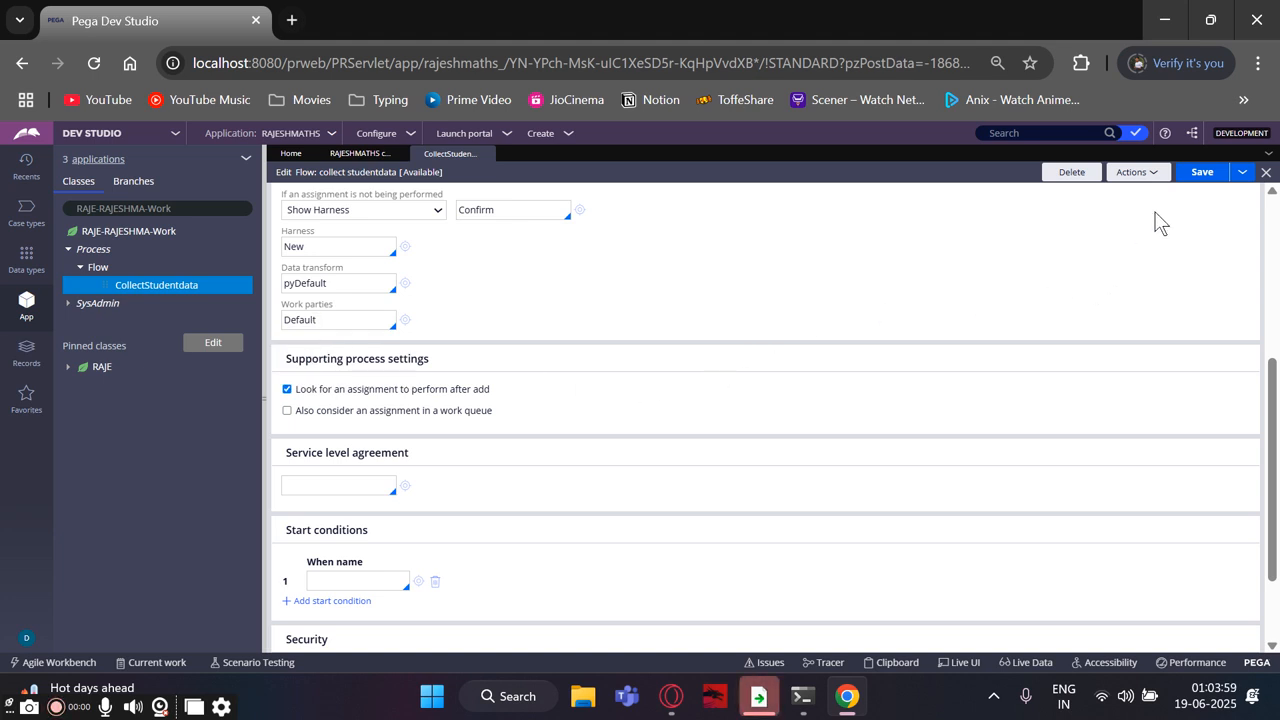
click(1195, 181)
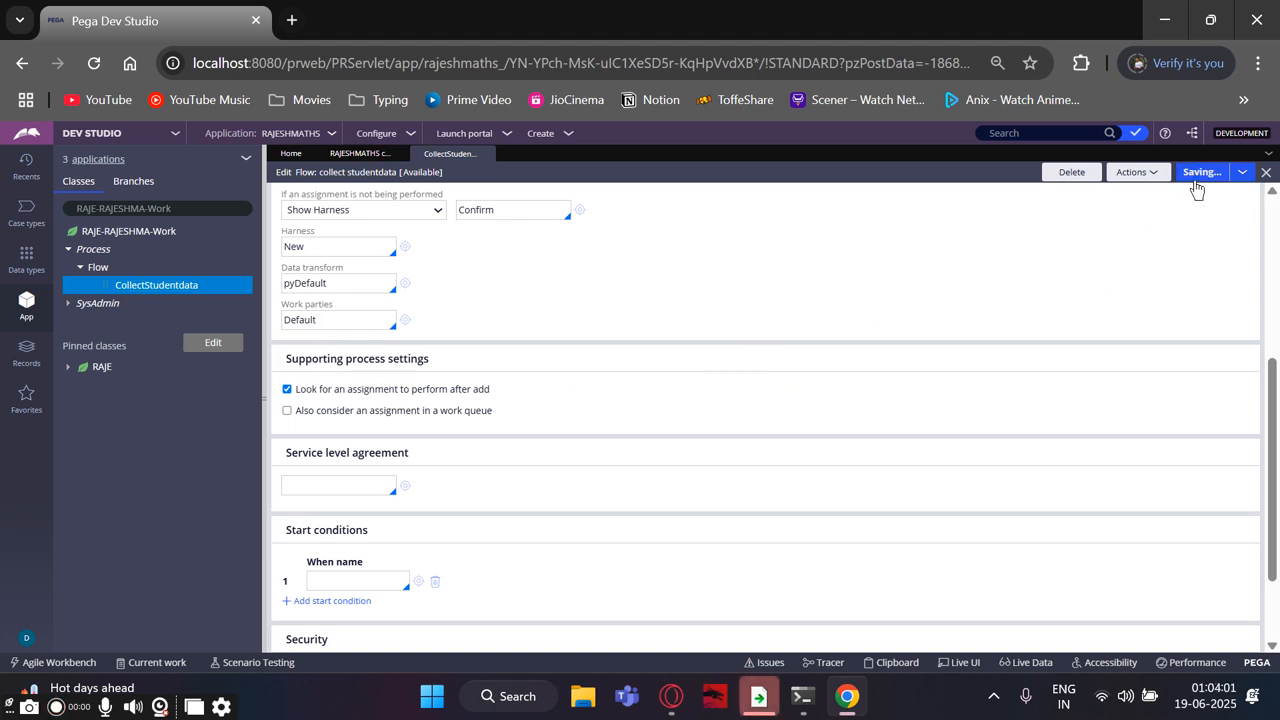
Run the flow and create the new case after removing the Customer stakeholder from its participants
click(1128, 176)
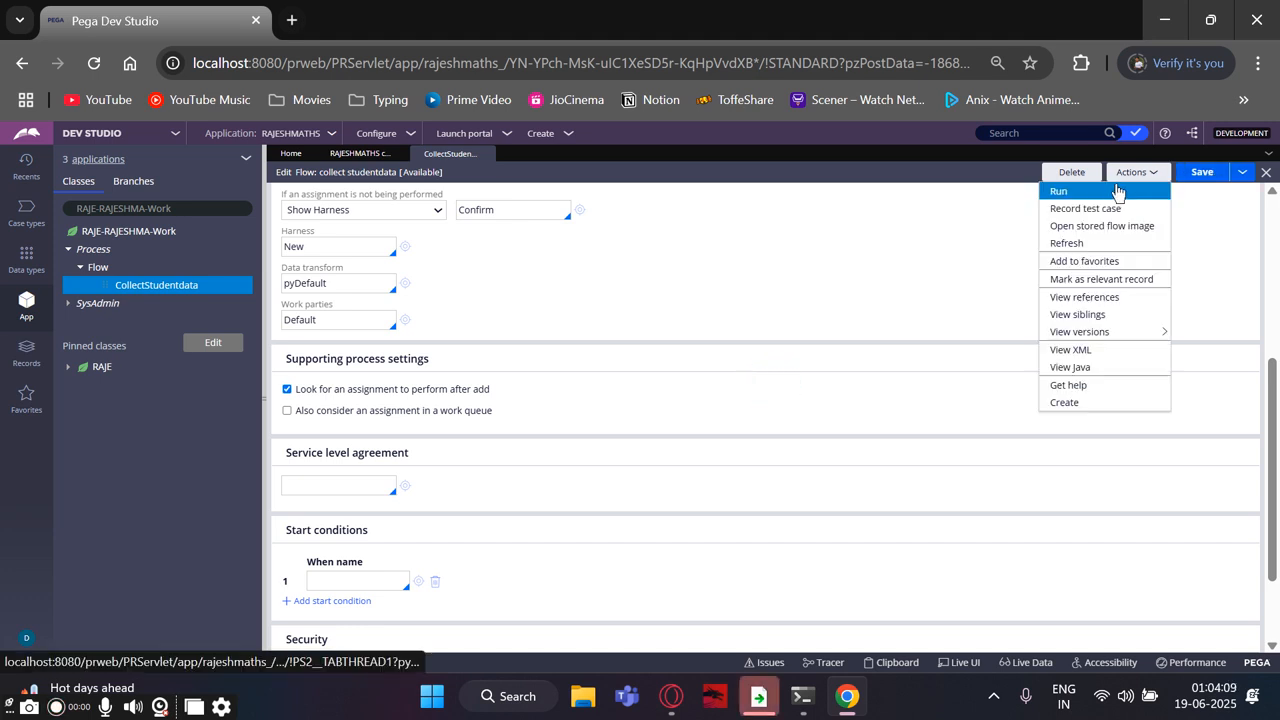
click(1106, 192)
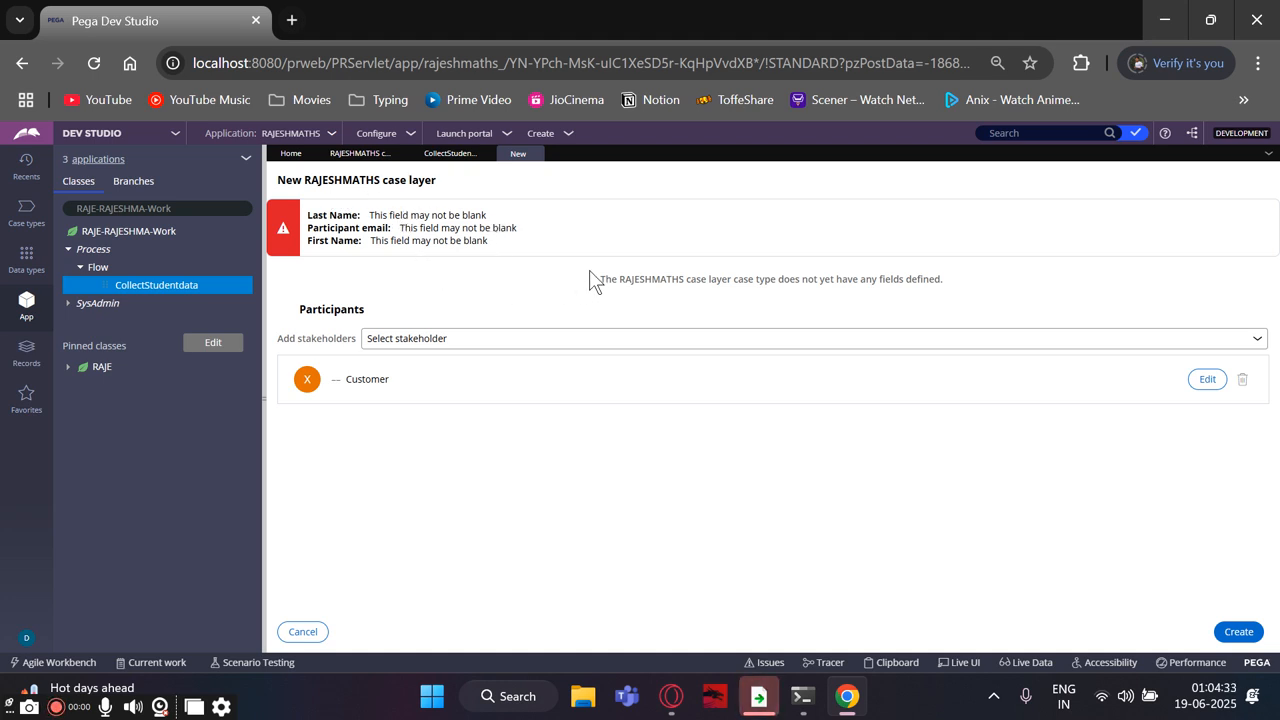
drag(591, 272, 834, 326)
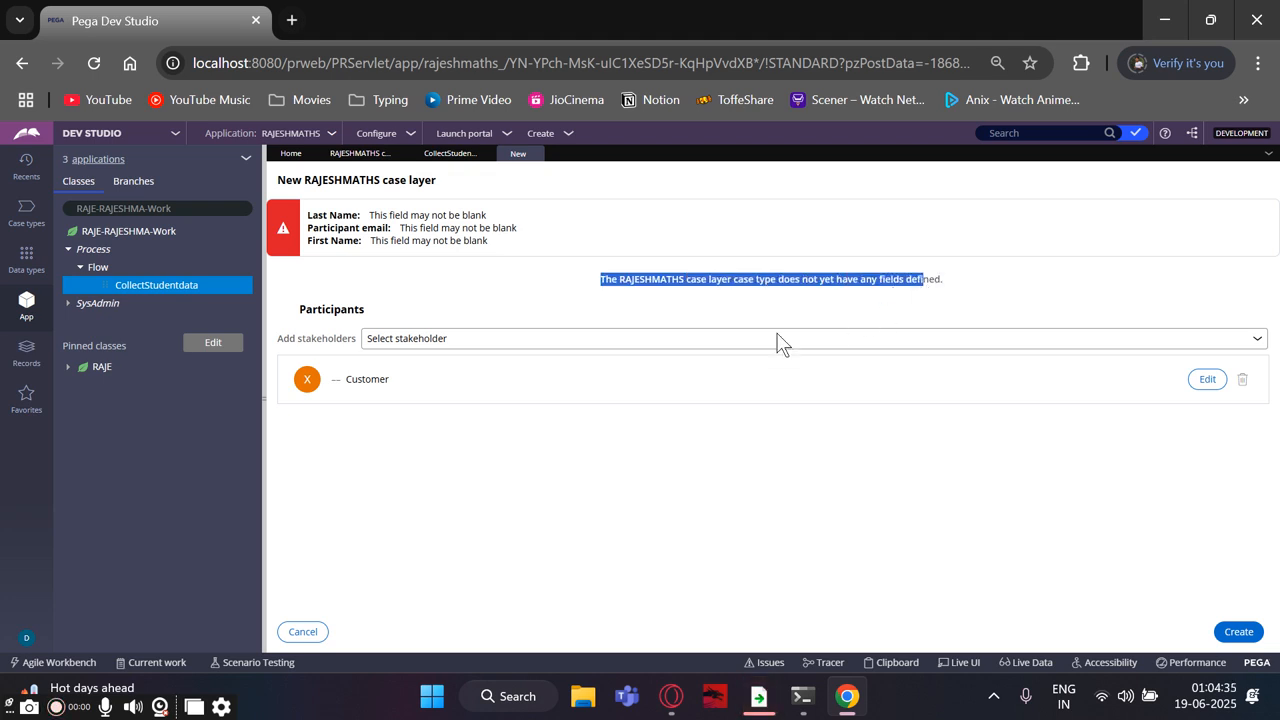
click(367, 437)
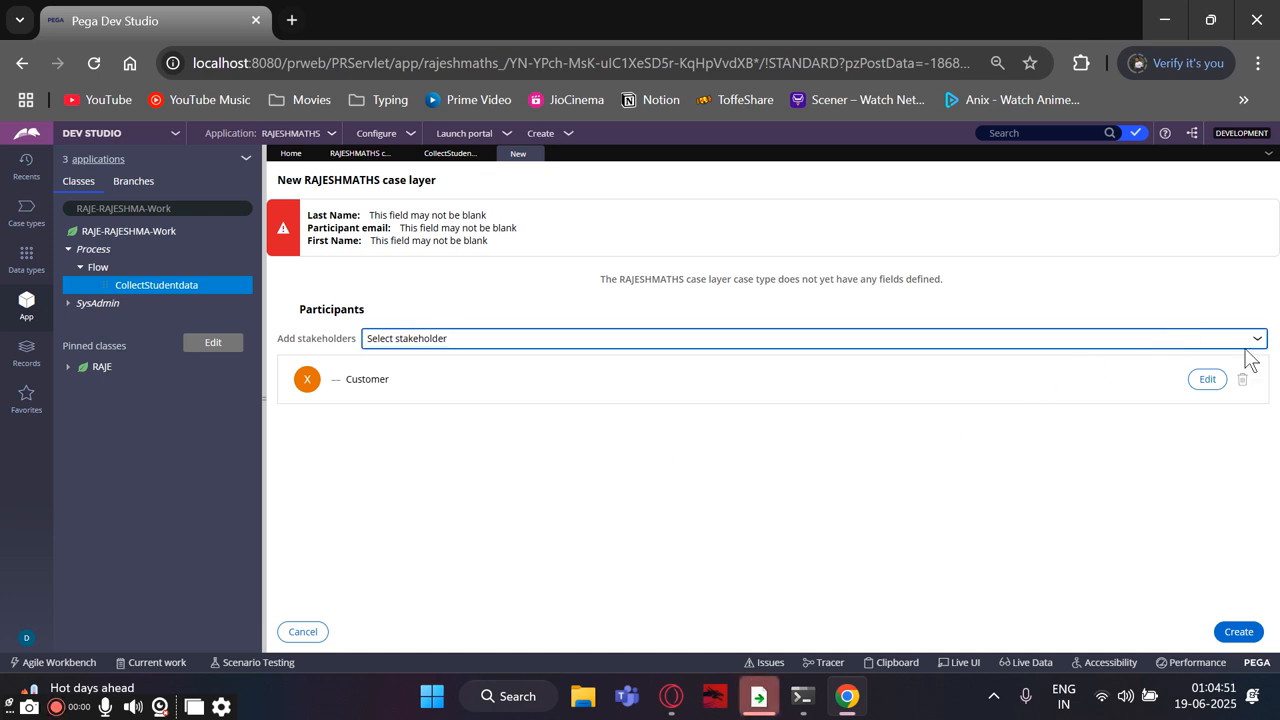
click(1246, 386)
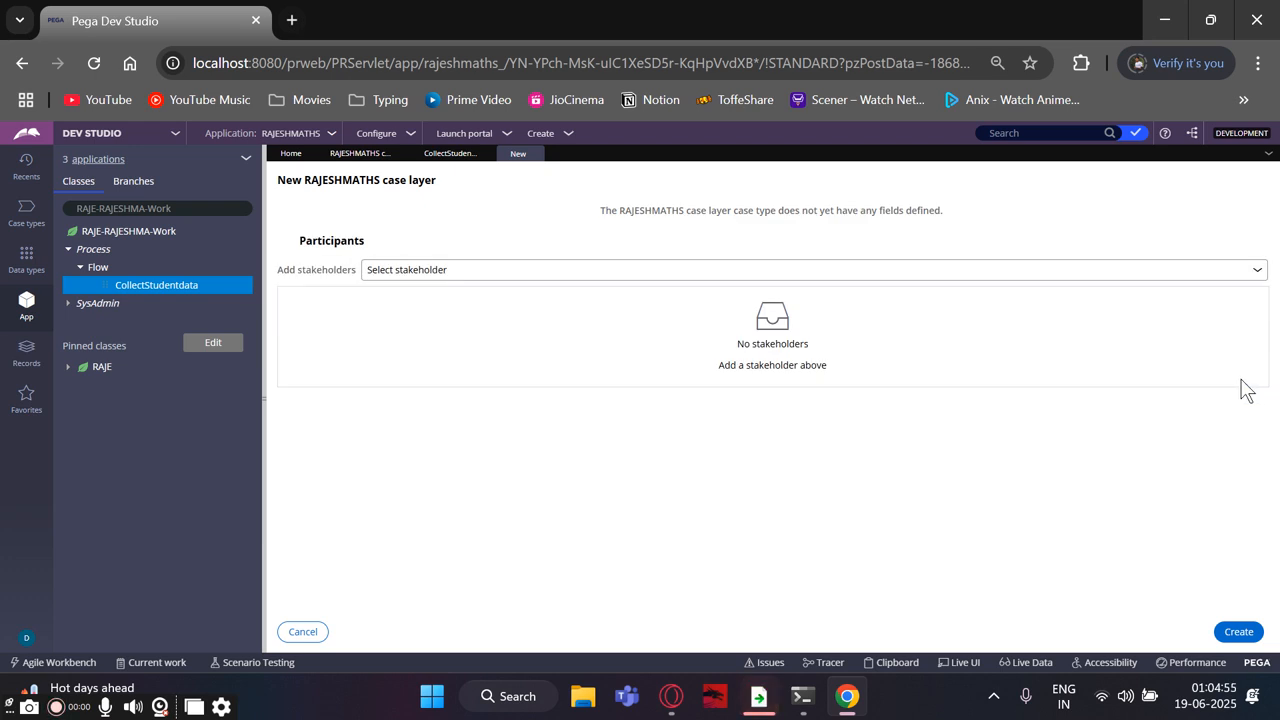
click(1236, 632)
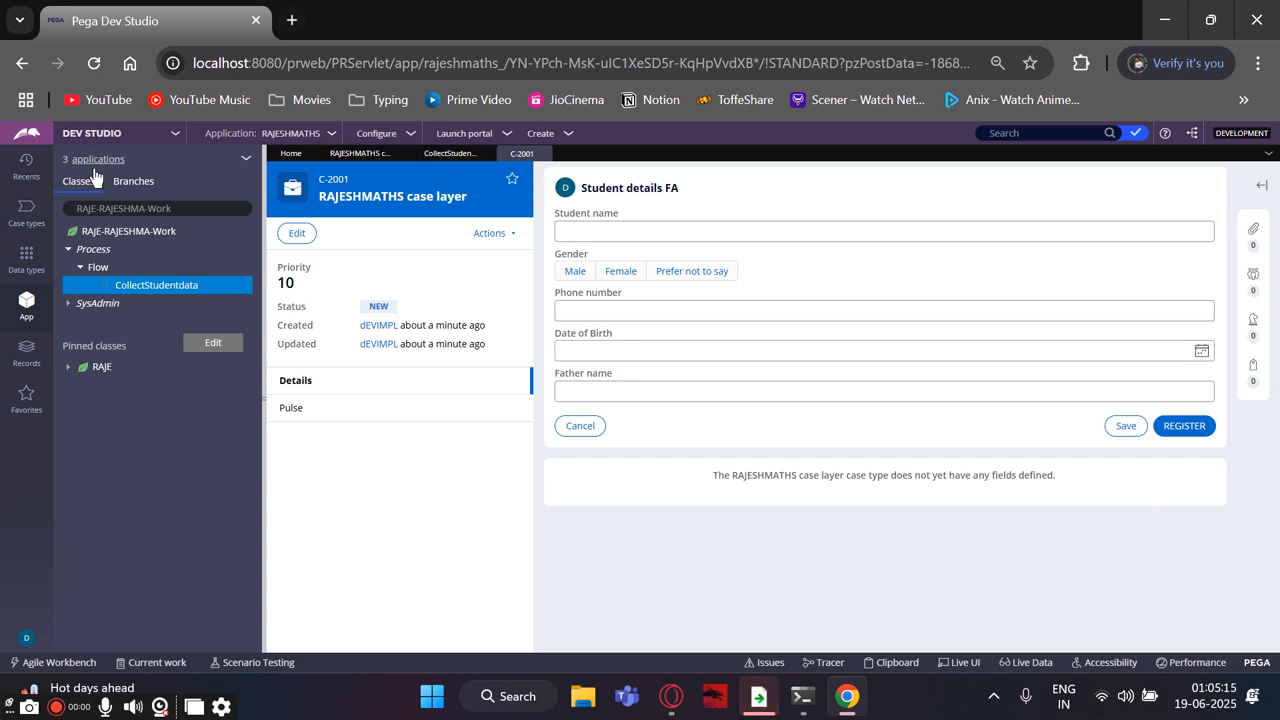
Set the CollectStudentdata flow's work parties to pyCaseManagementDefault and save the flow
click(460, 155)
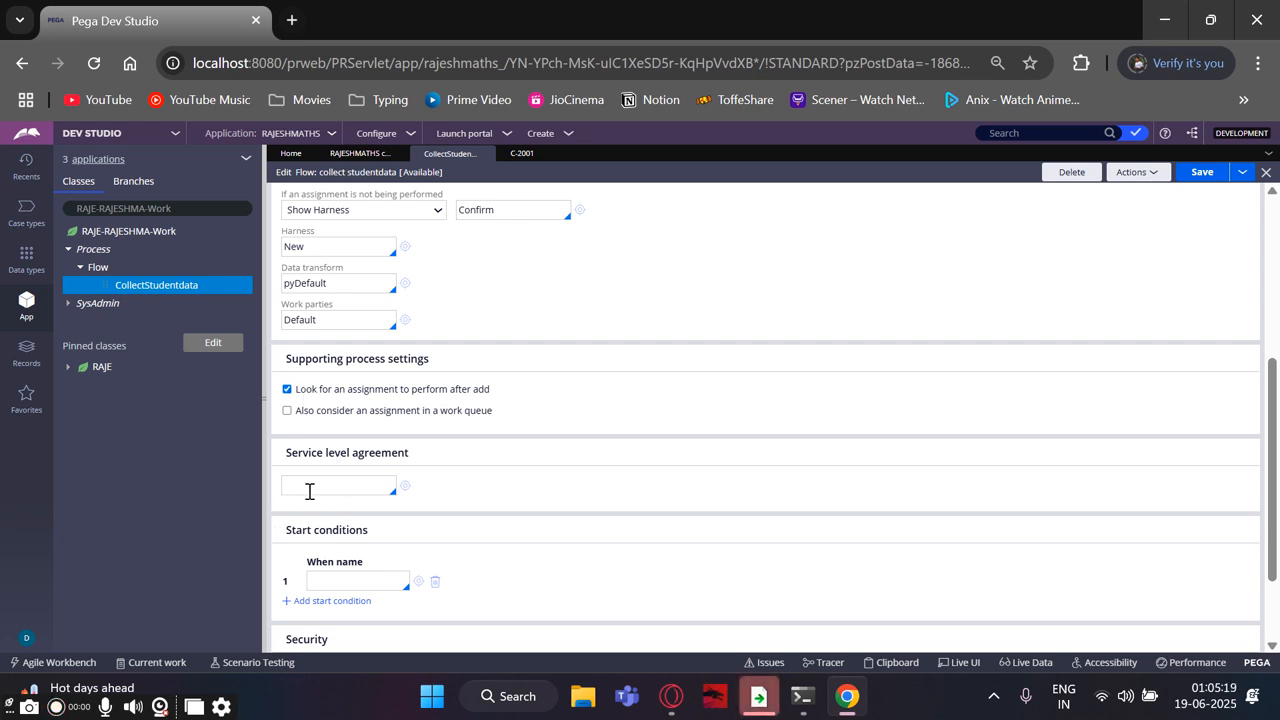
click(334, 315)
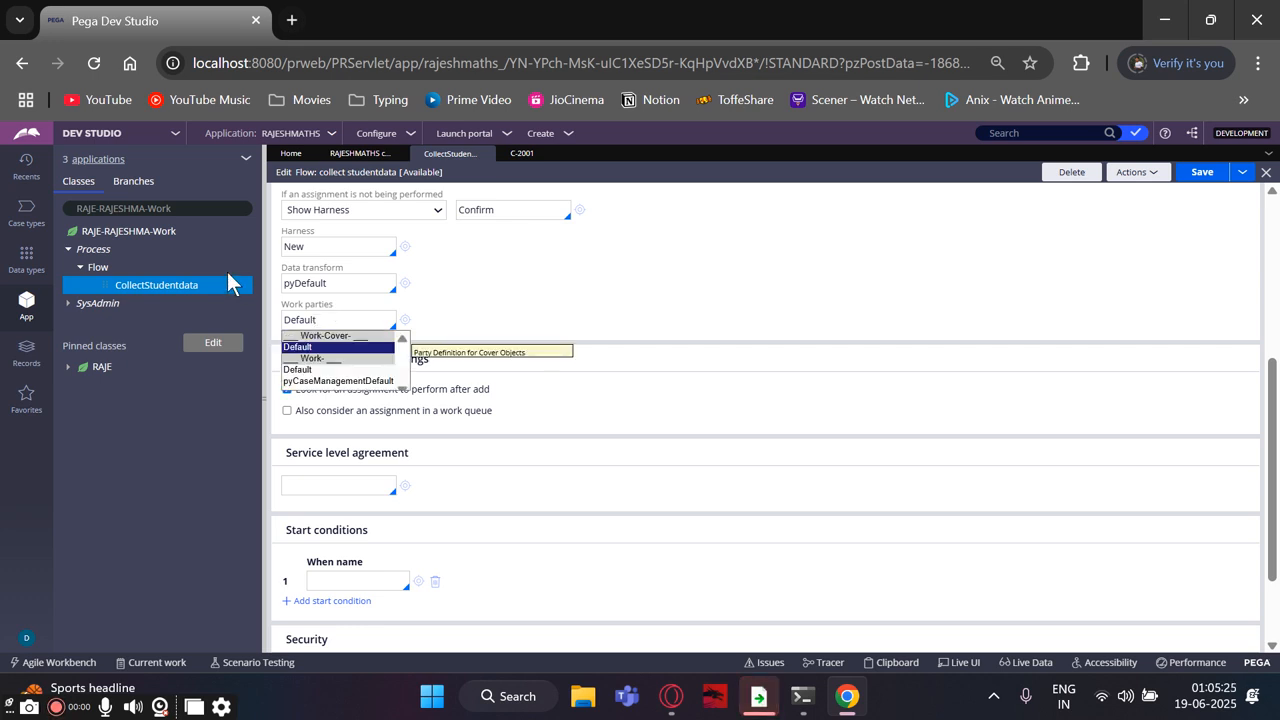
click(312, 341)
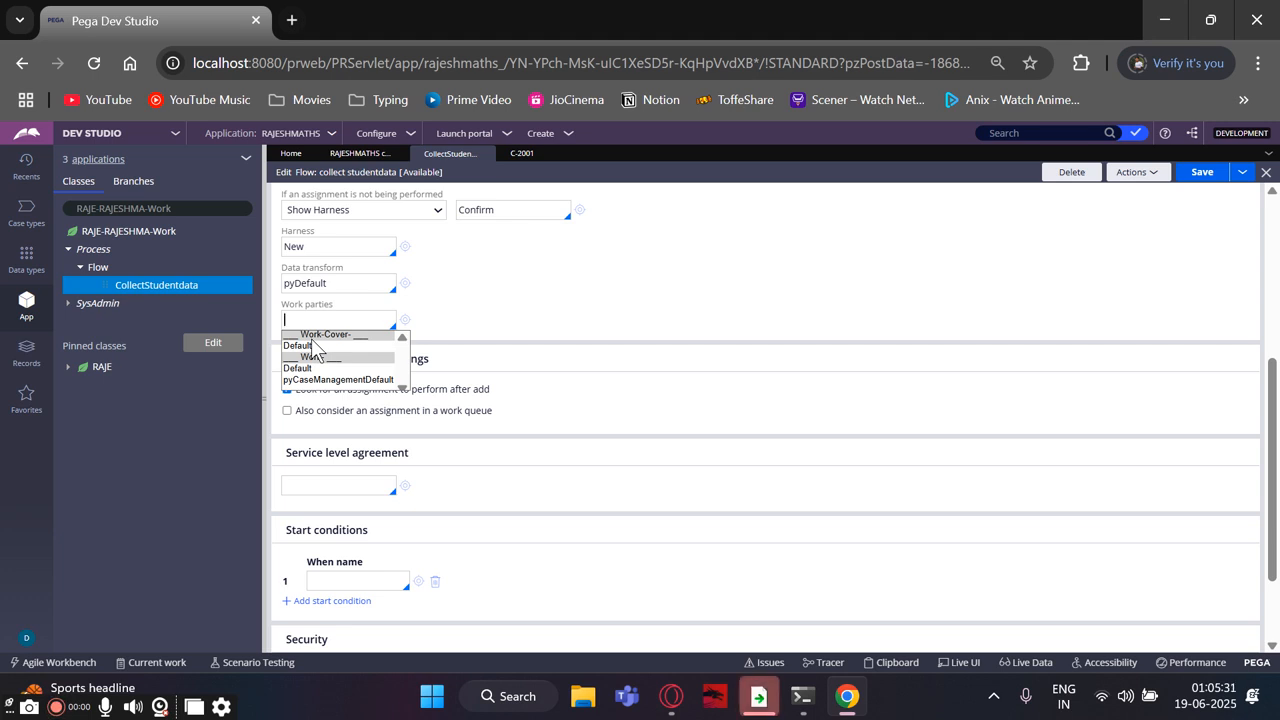
click(305, 379)
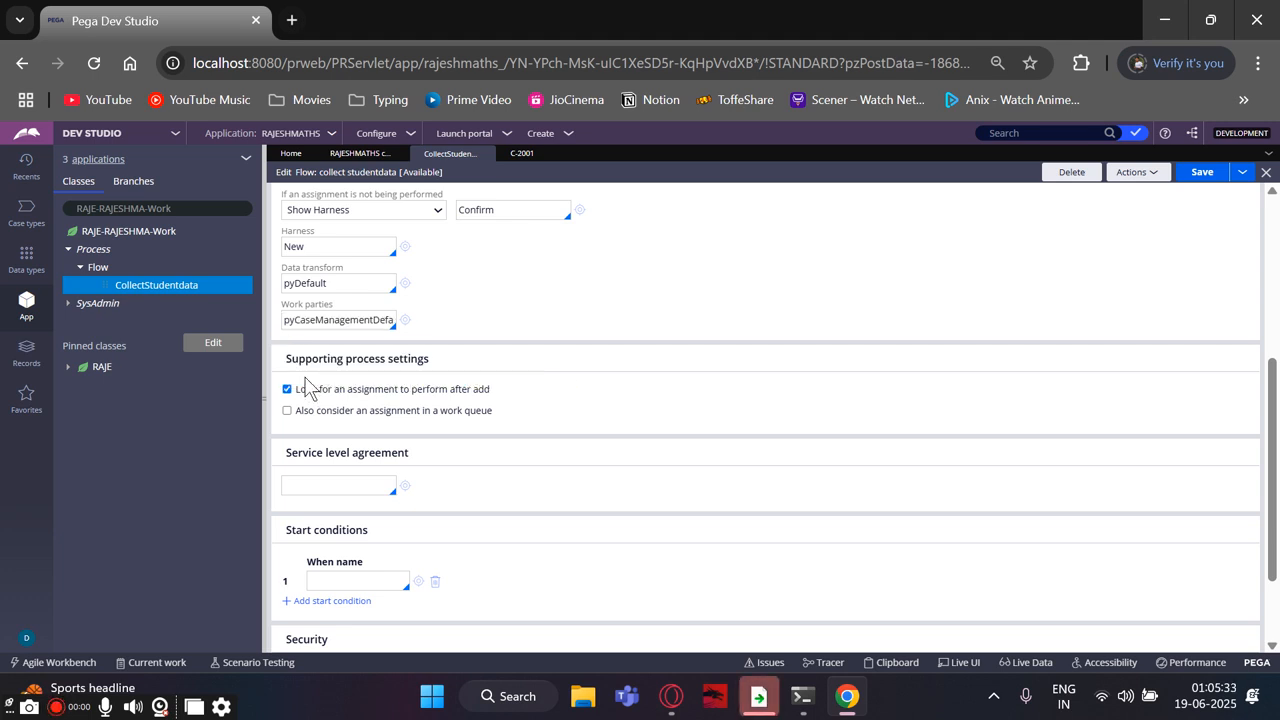
click(1205, 175)
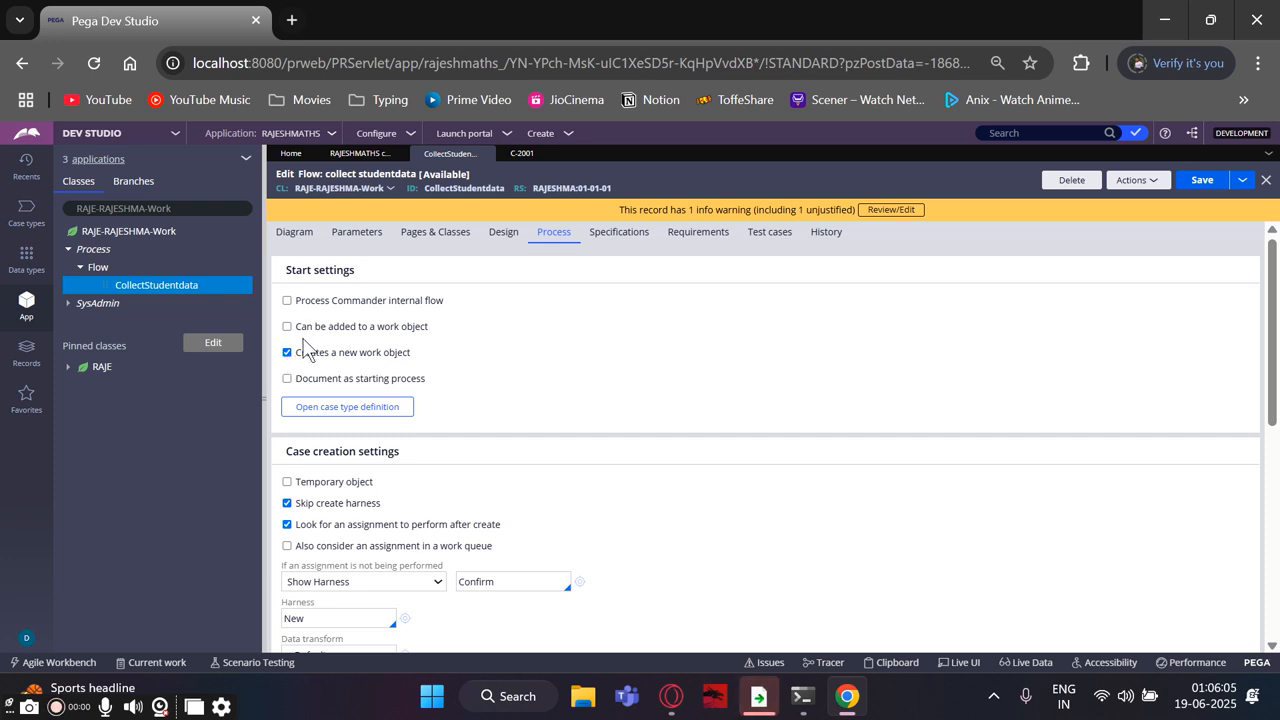
Disable the Creates a new work object start setting and run the flow
click(287, 352)
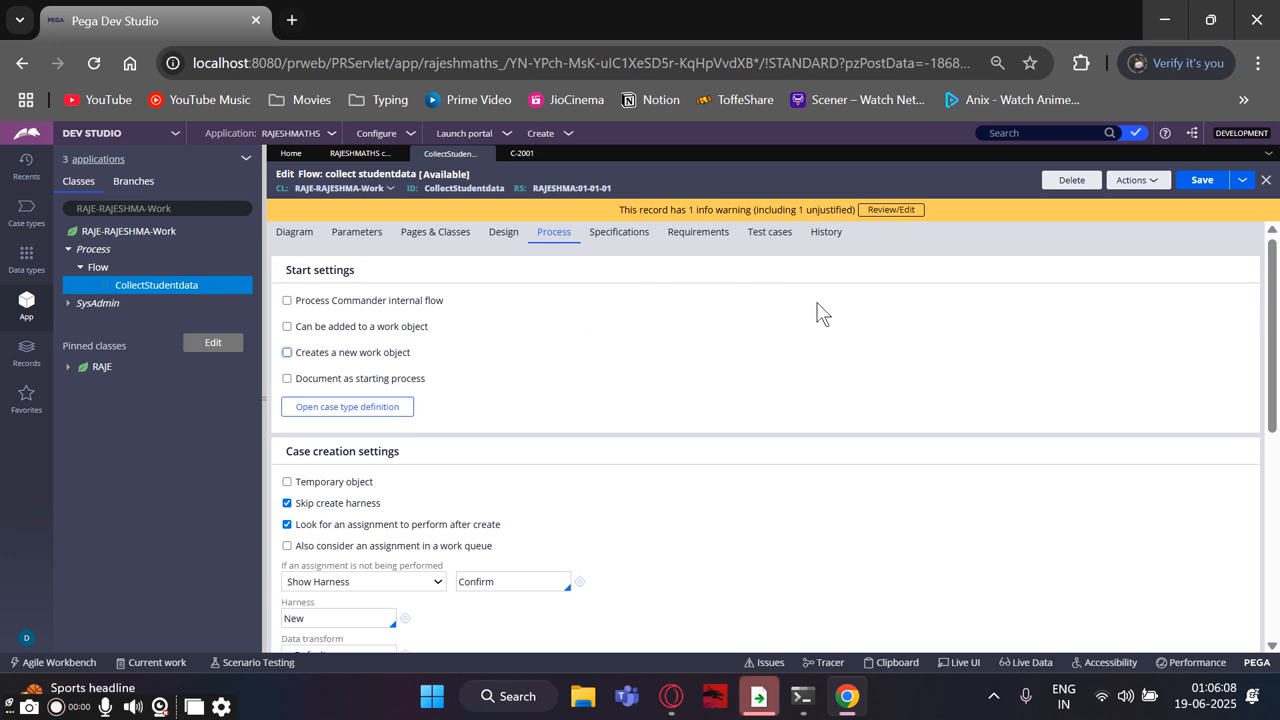
click(1128, 184)
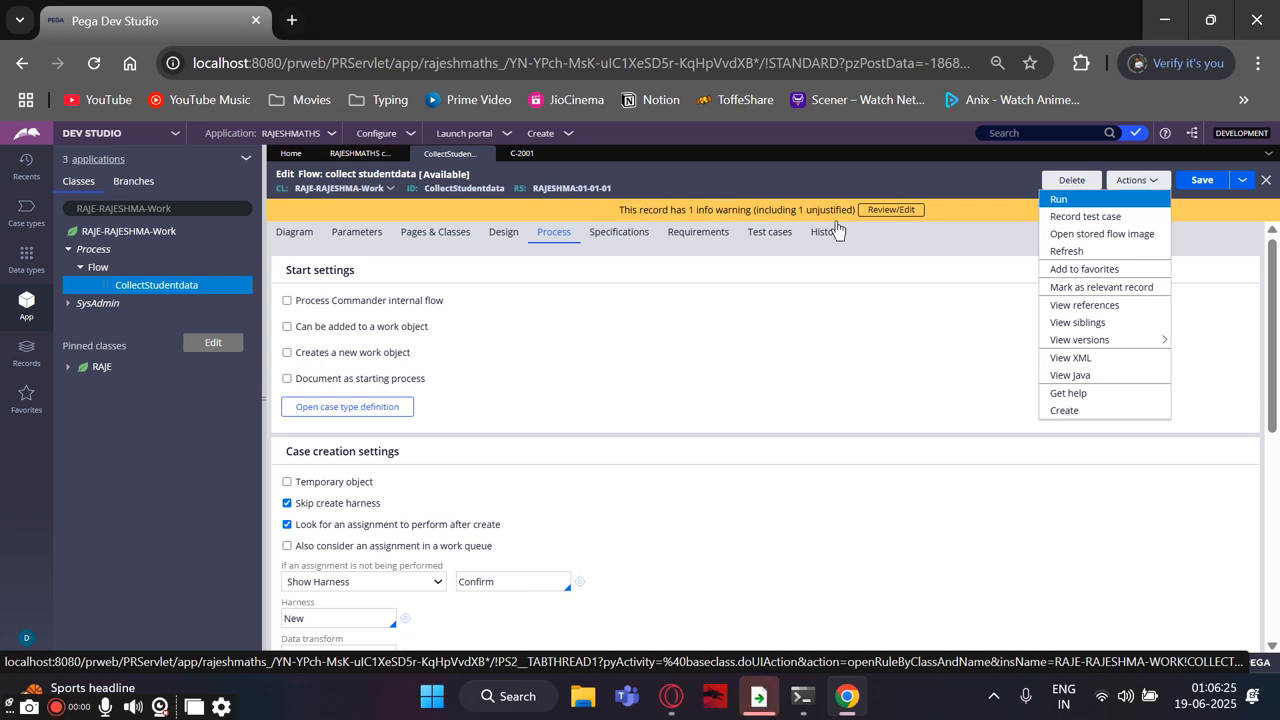
click(1088, 200)
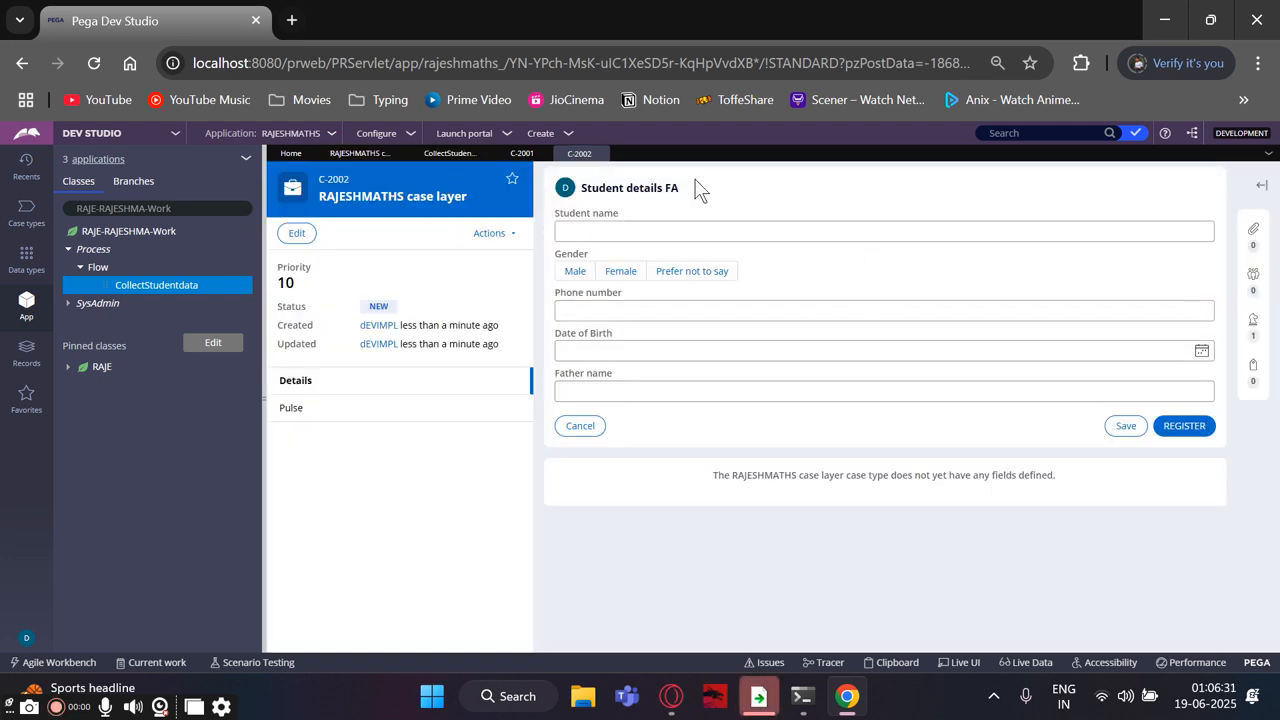
Return to the CollectStudentdata flow and review its guardrail warning without adding a justification
click(416, 151)
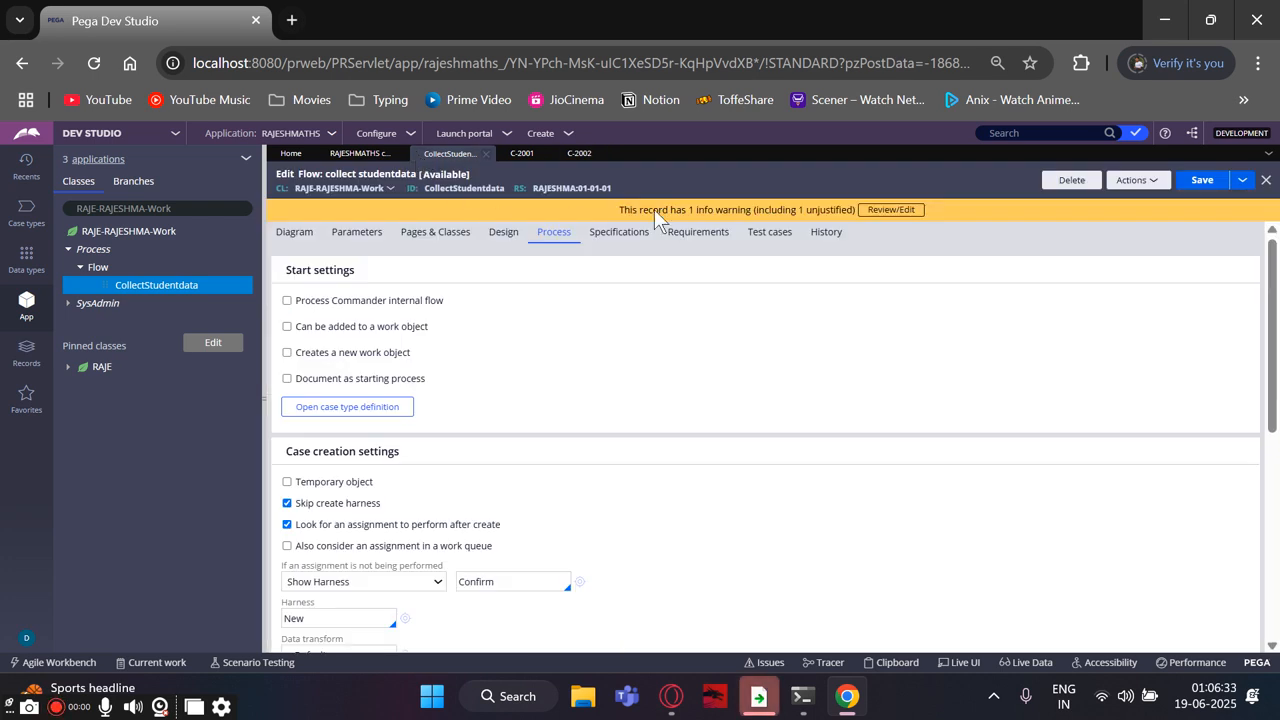
click(873, 214)
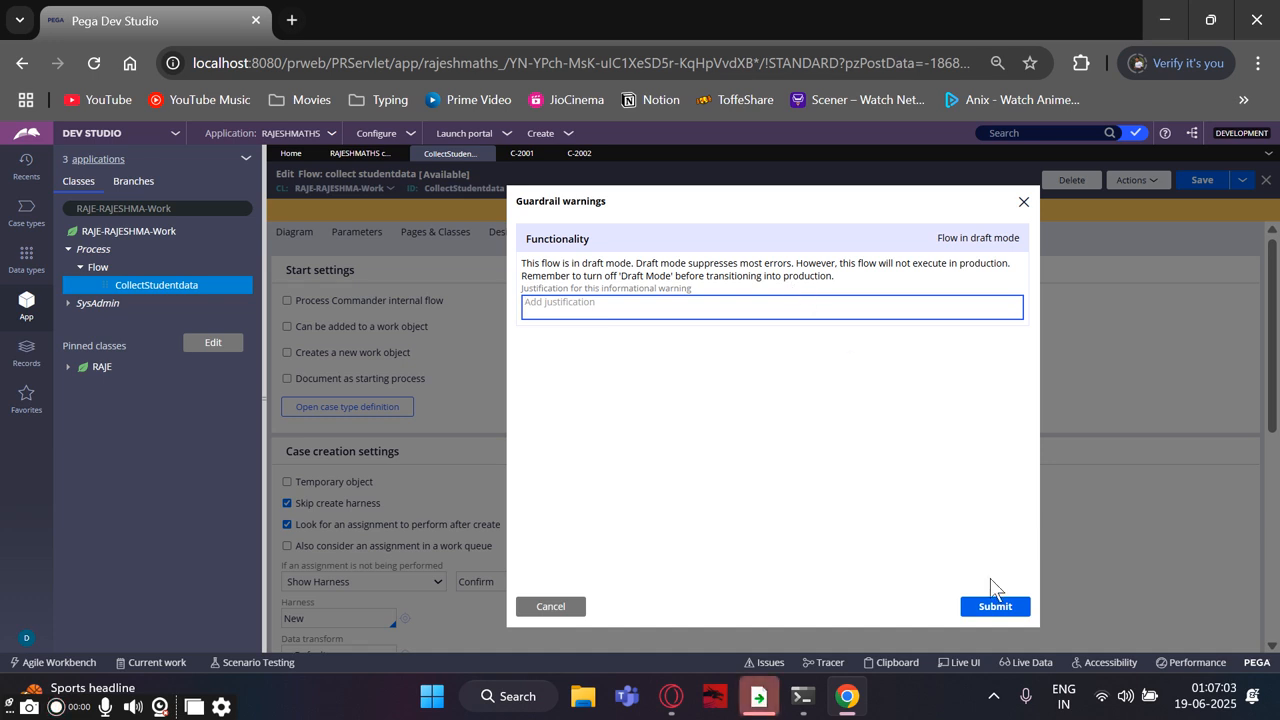
click(1023, 204)
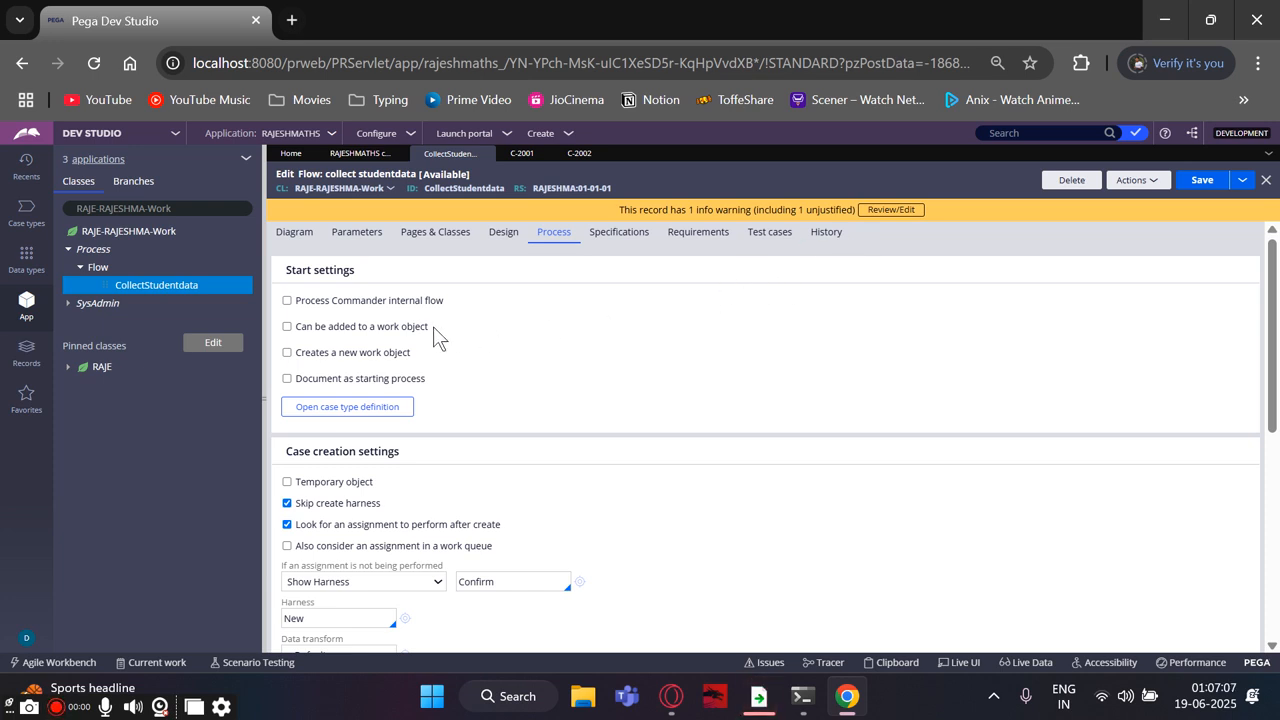
Enable the Creates a new work object start setting and turn off draft mode in the flow diagram
click(287, 353)
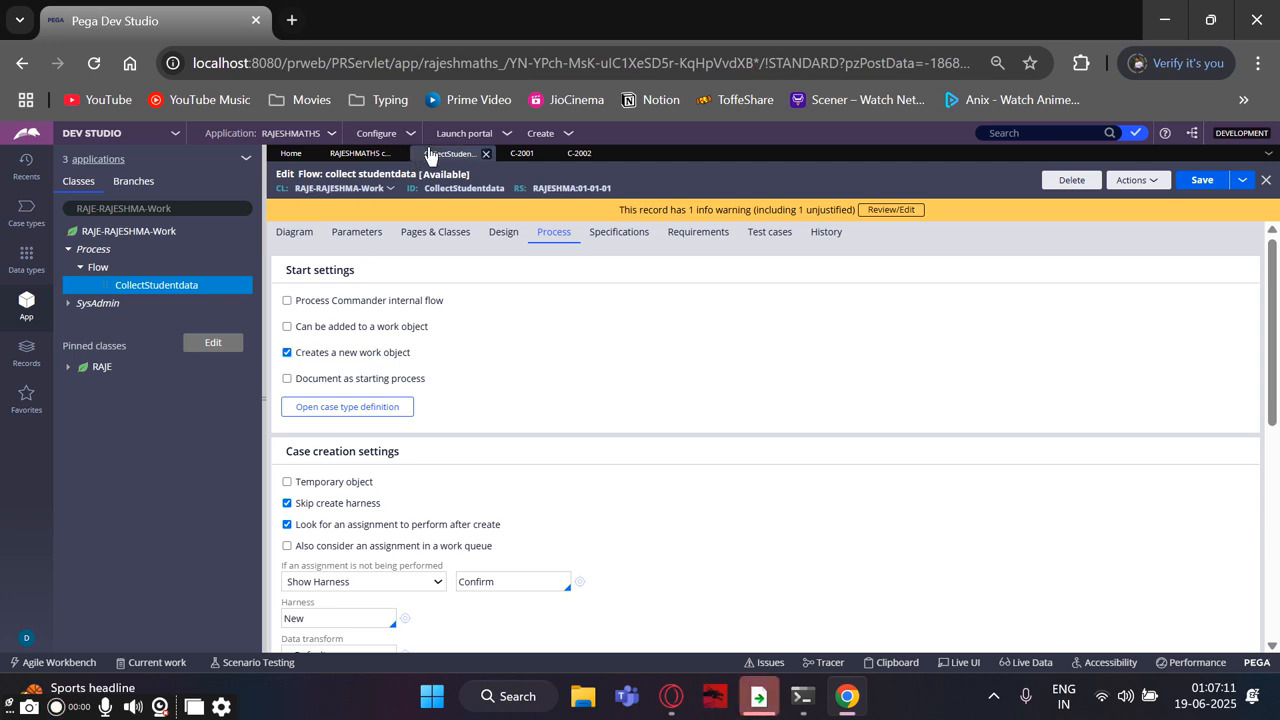
click(294, 232)
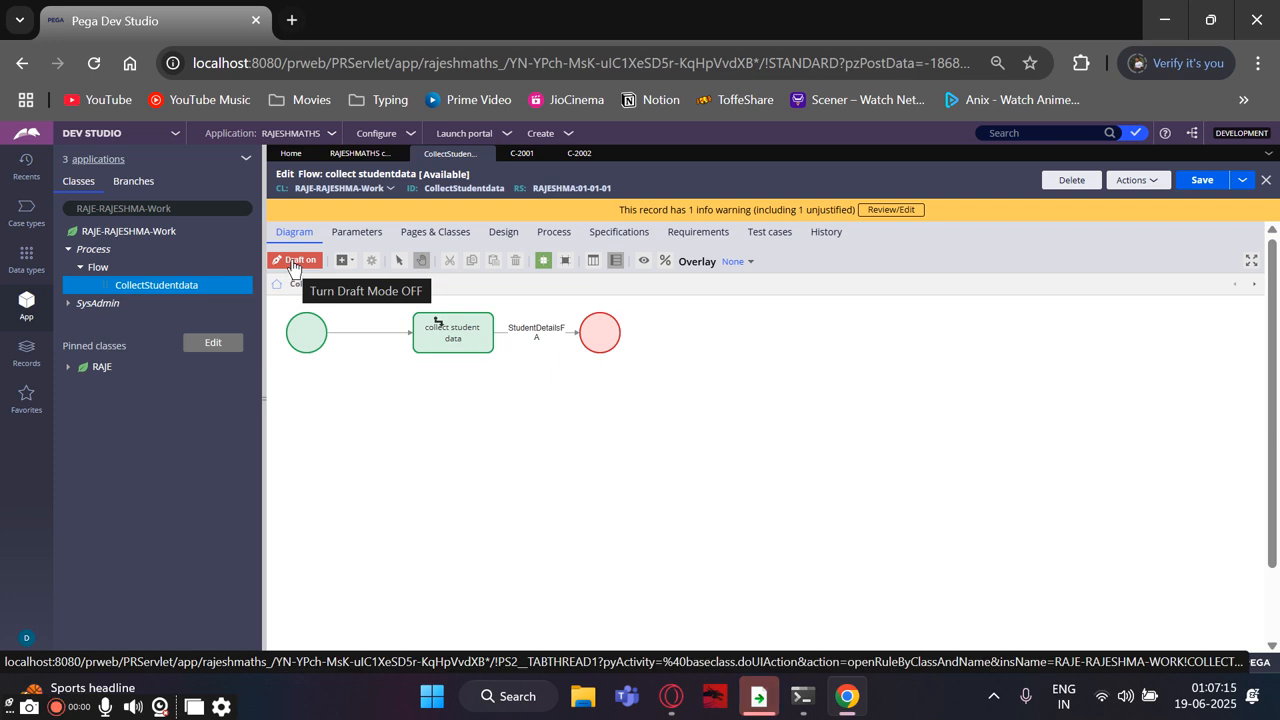
click(294, 266)
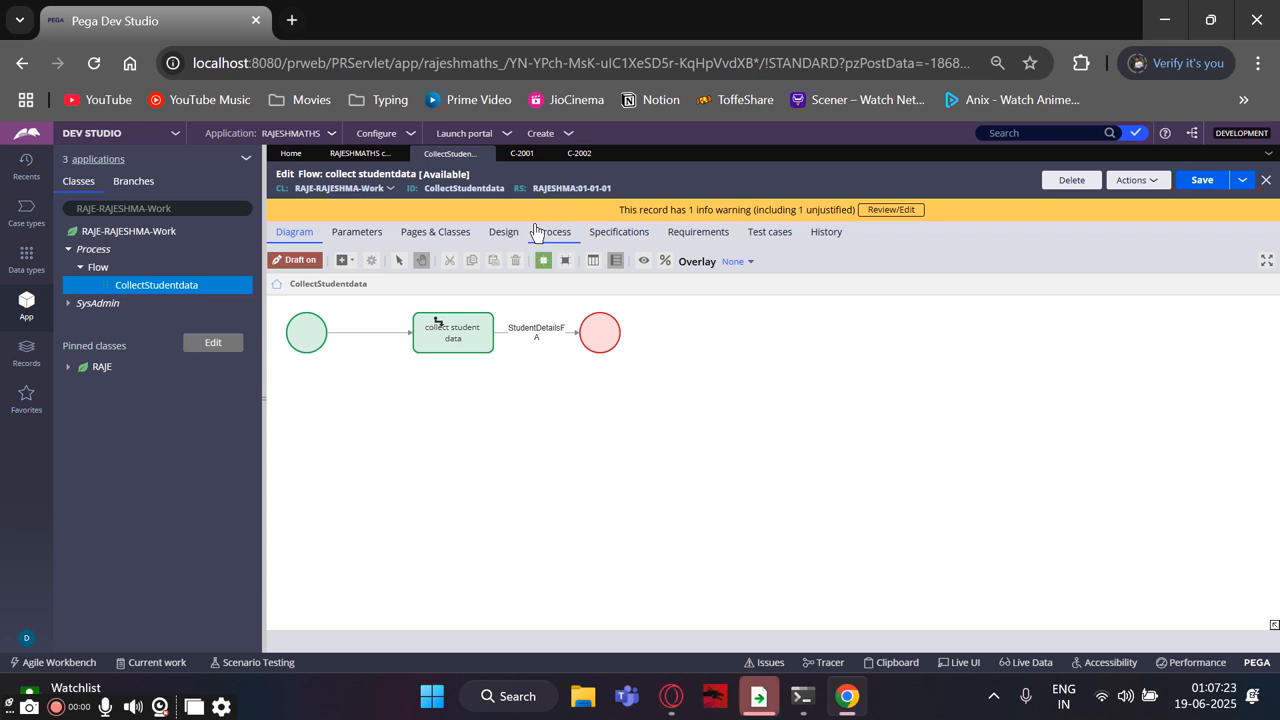
click(312, 262)
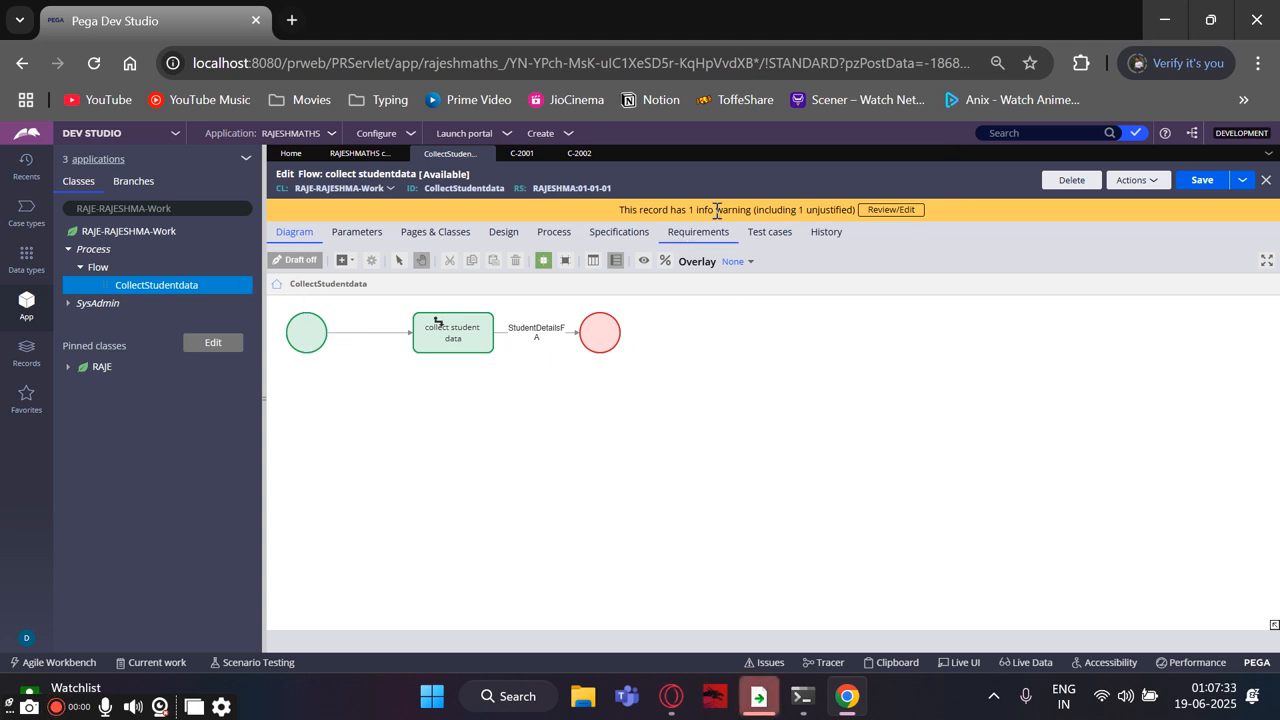
click(430, 340)
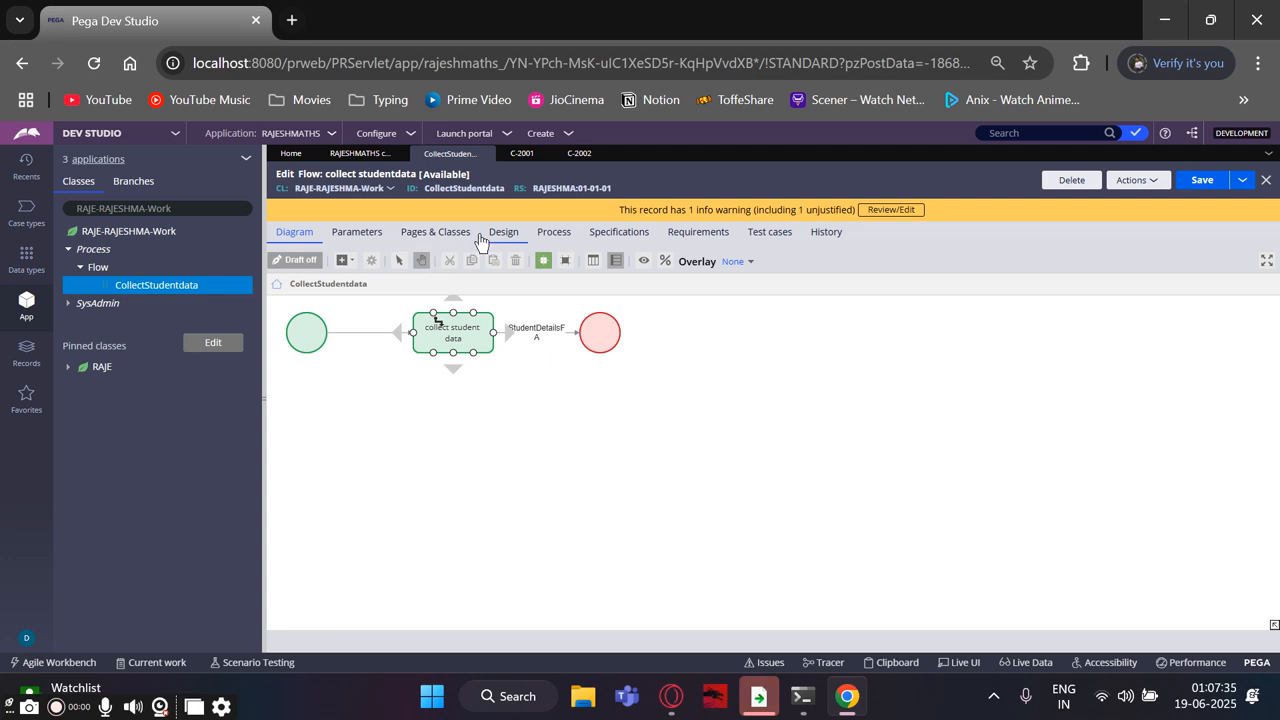
Save the flow with the Creates a new work object start setting disabled and check its available actions for Run
click(556, 236)
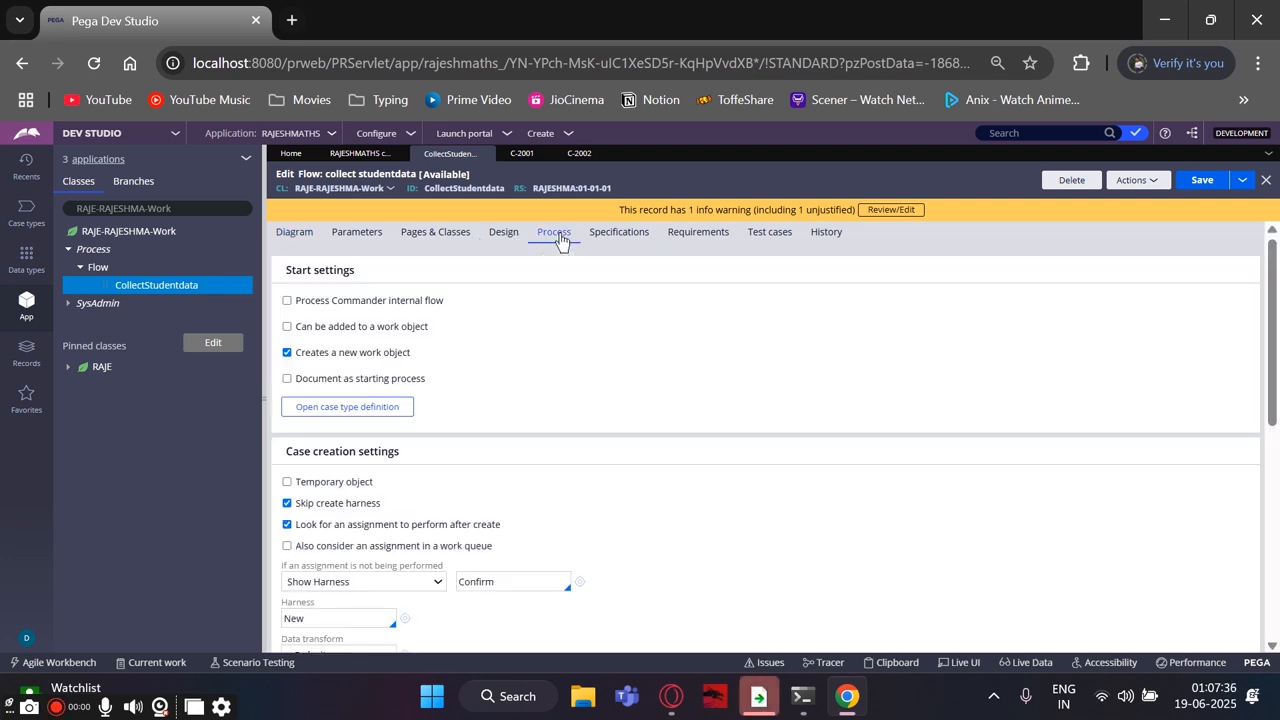
click(287, 353)
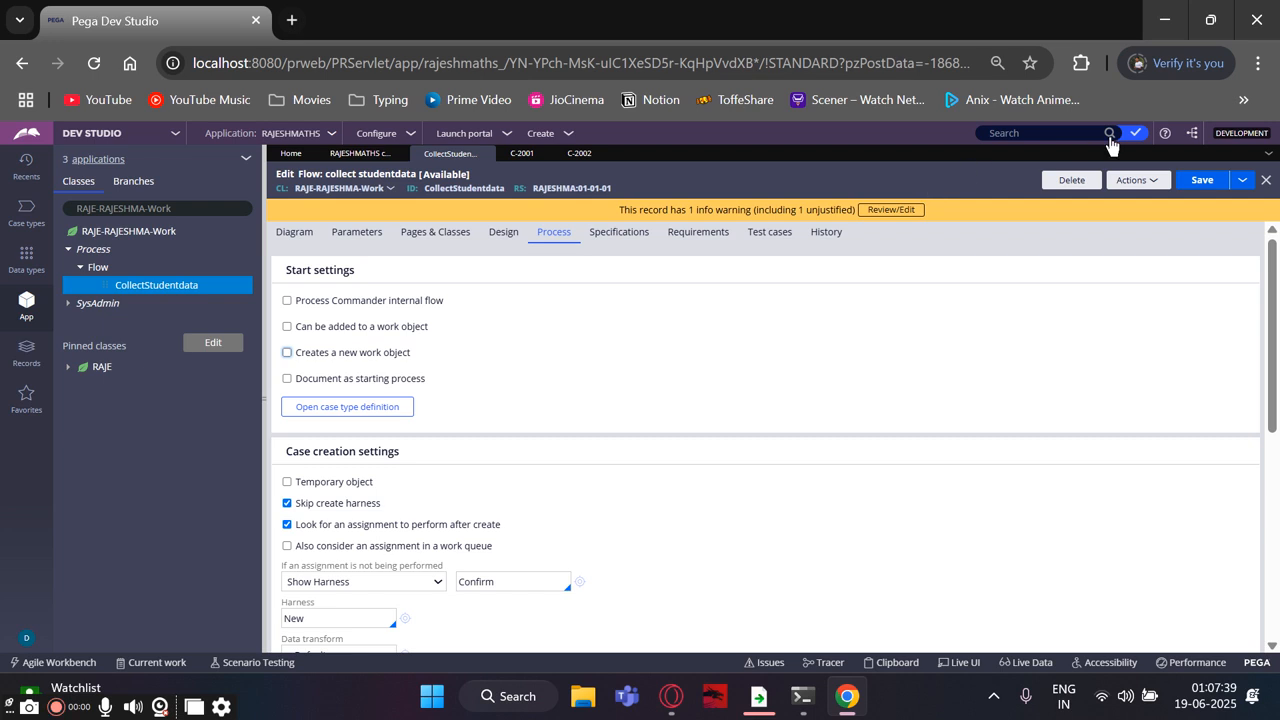
click(1160, 188)
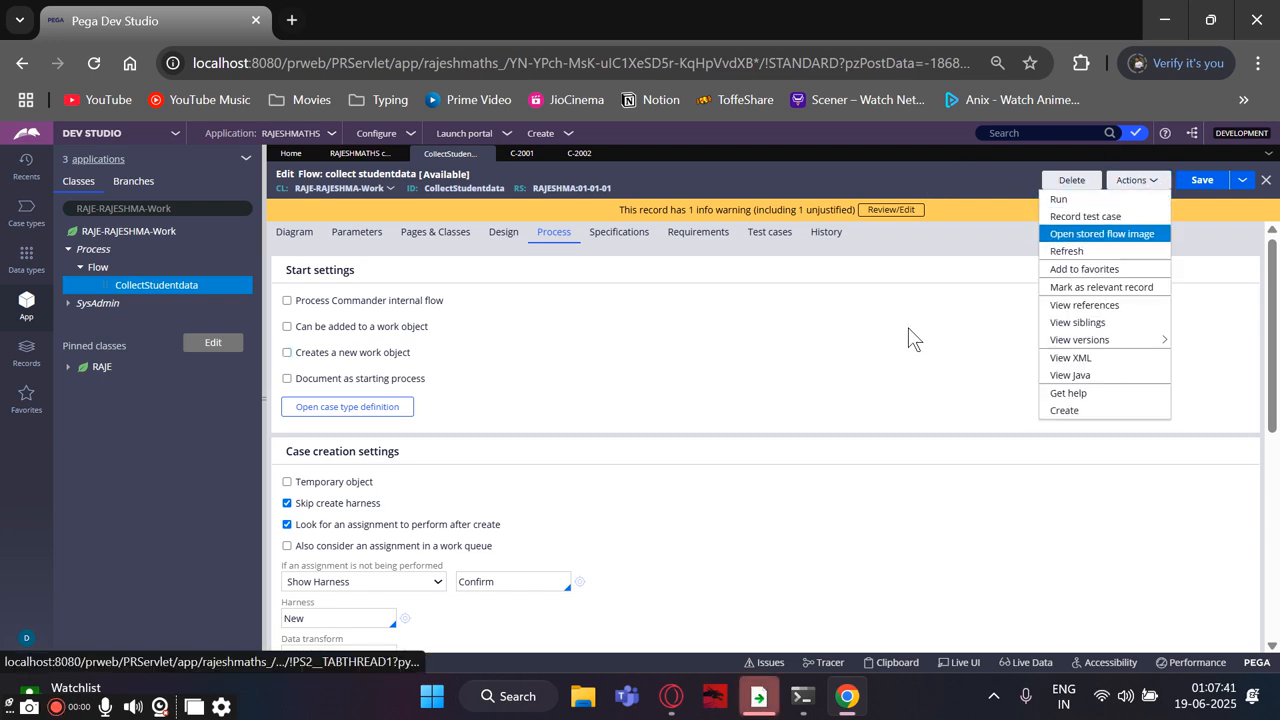
click(1205, 182)
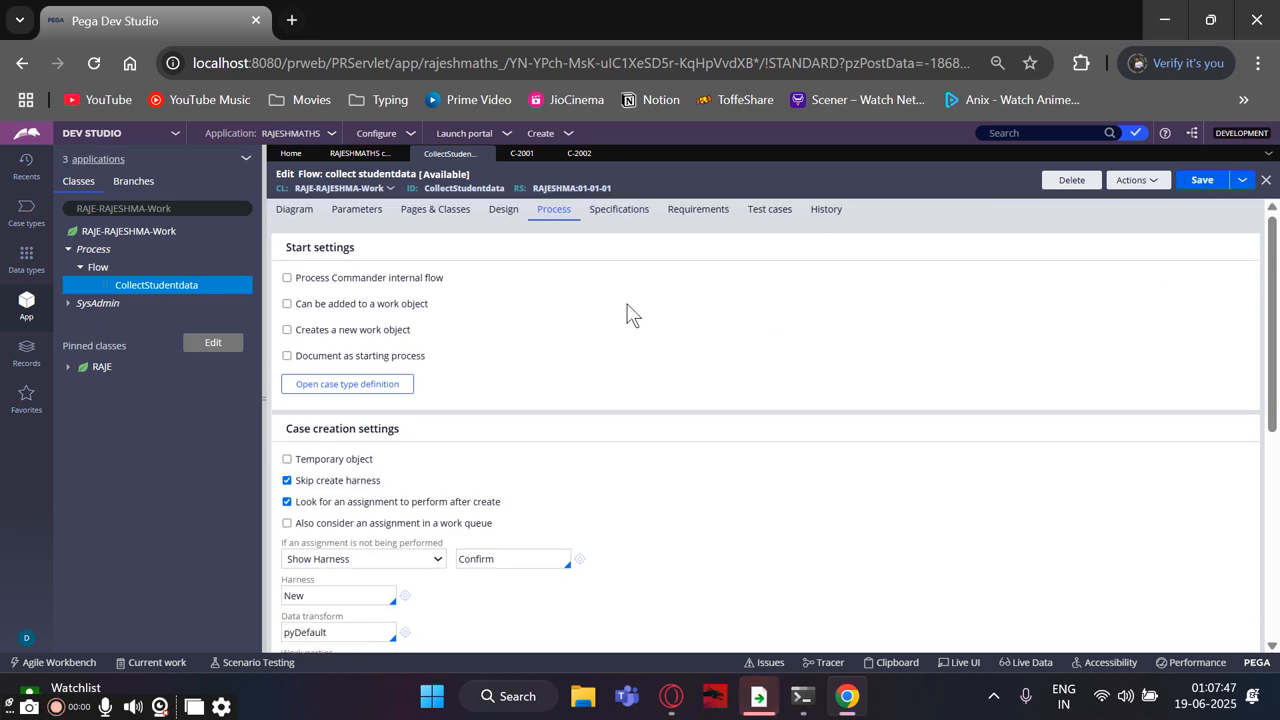
click(1139, 183)
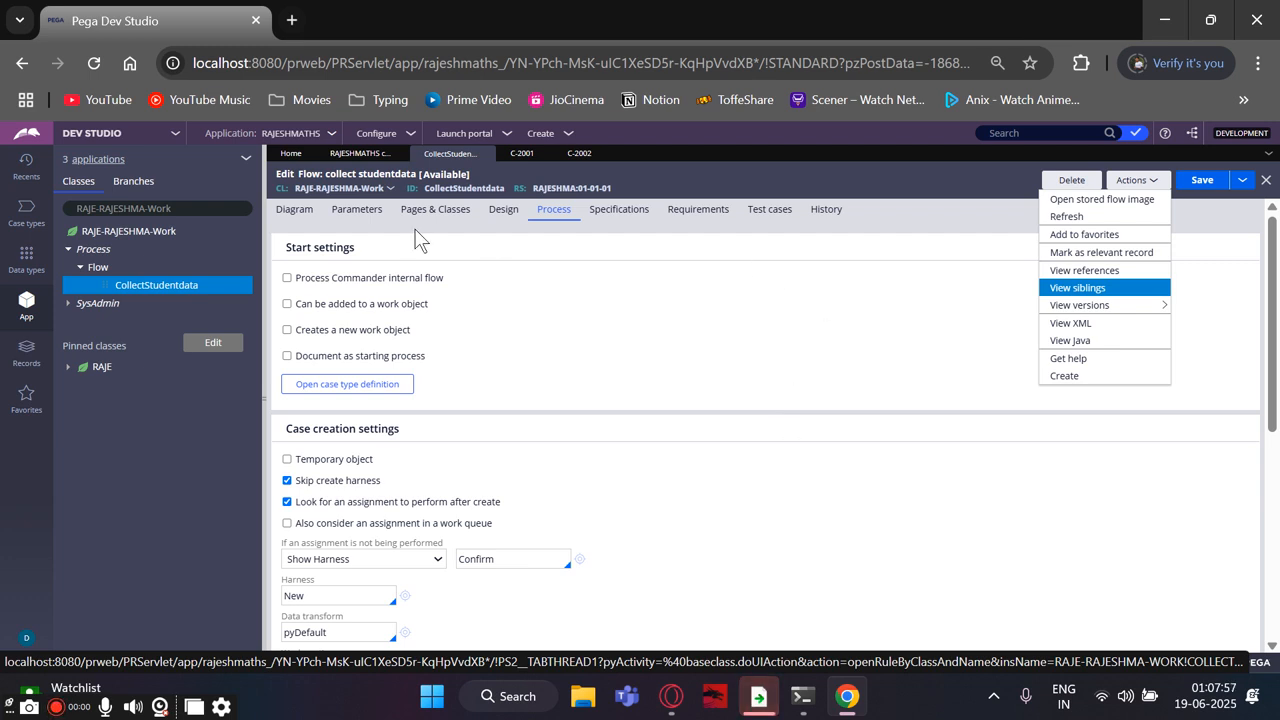
Re-enable the Creates a new work object start setting, save the flow, and check whether Run is offered among its actions
click(287, 330)
click(1182, 185)
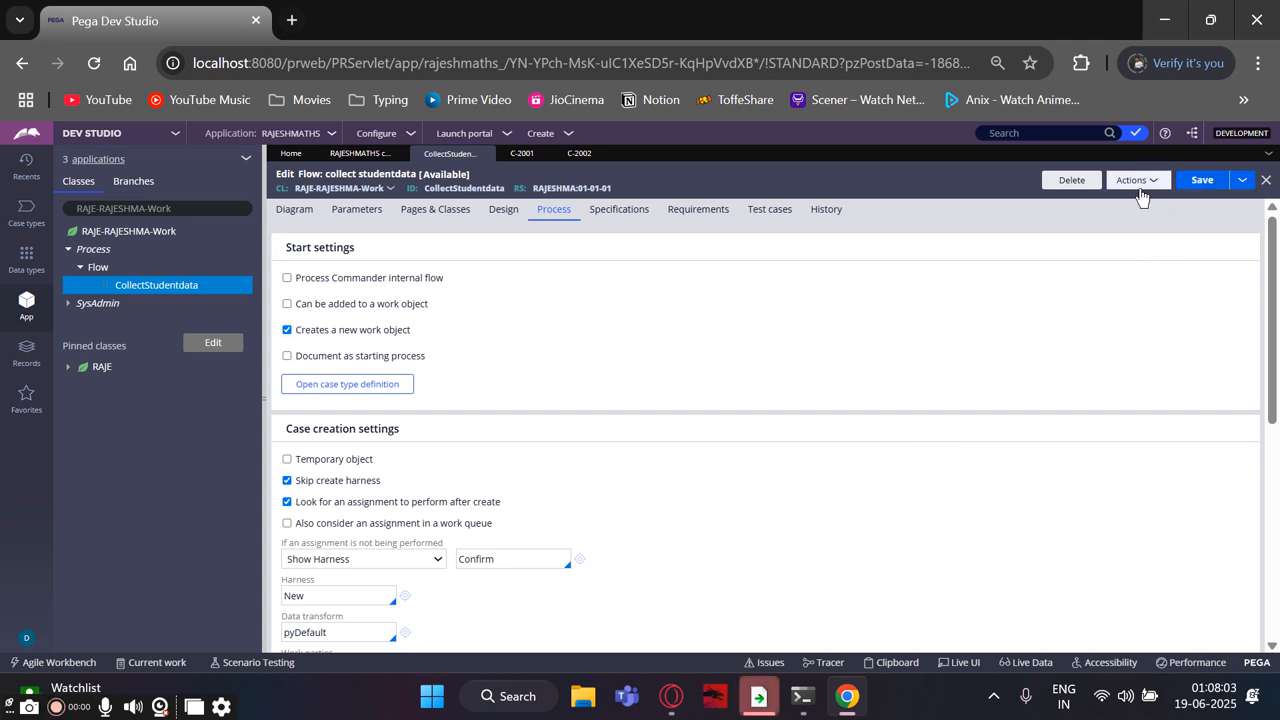
click(1140, 181)
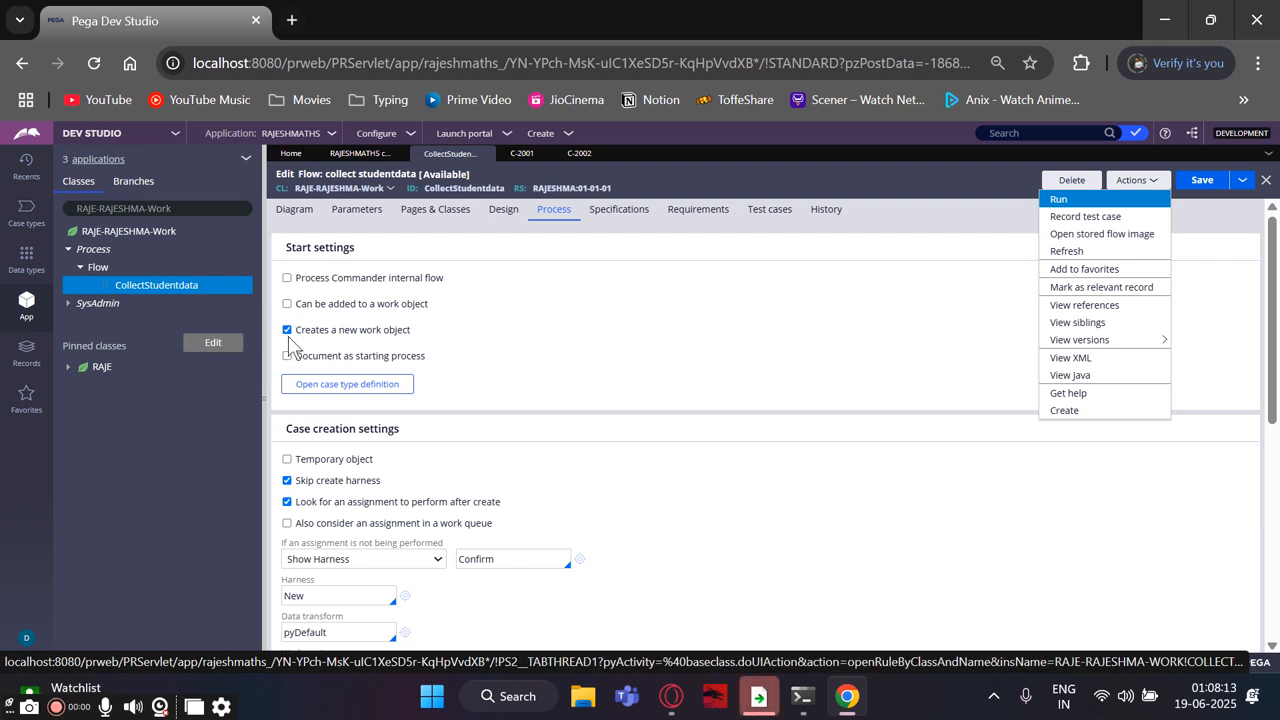
scroll(288, 340, down, 4)
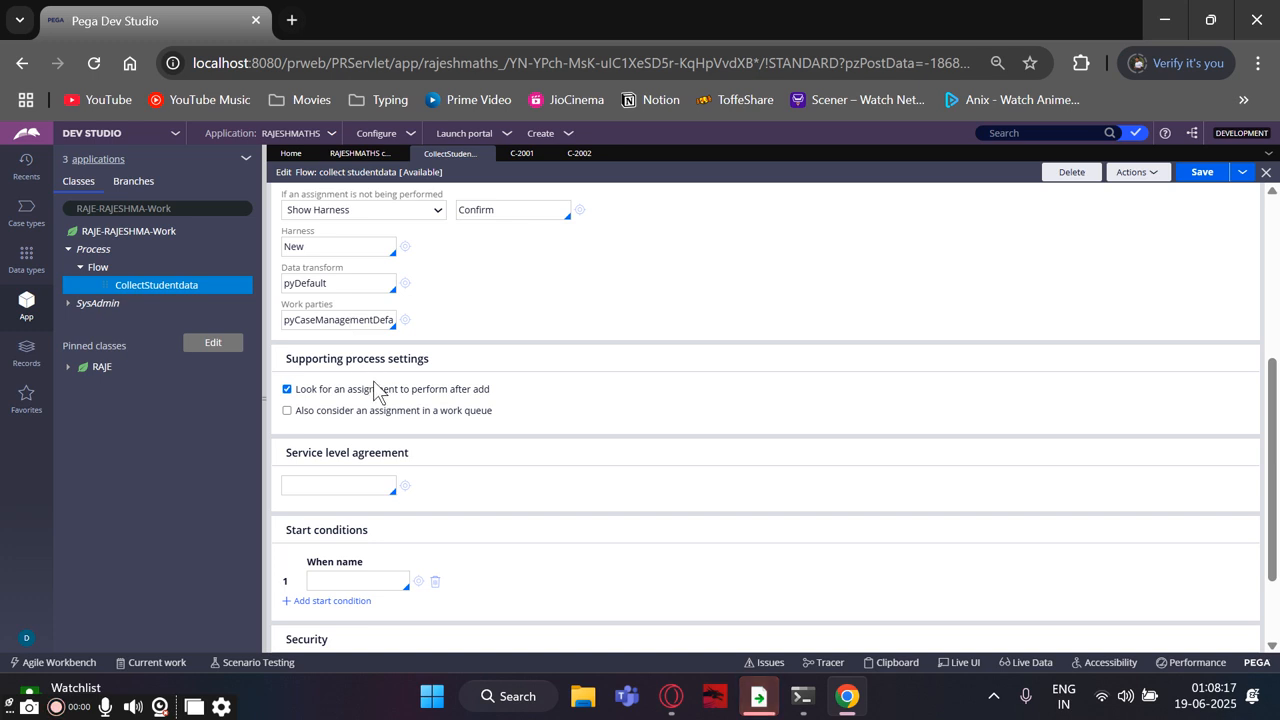
scroll(375, 388, up, 4)
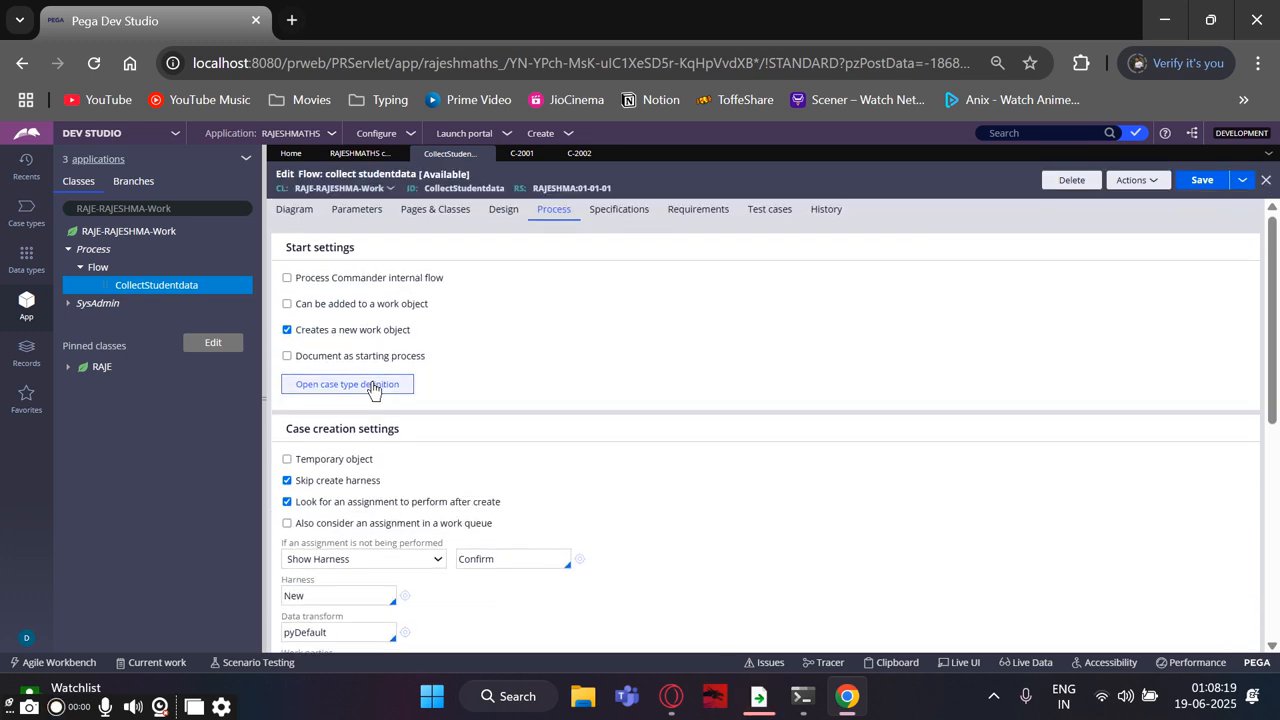